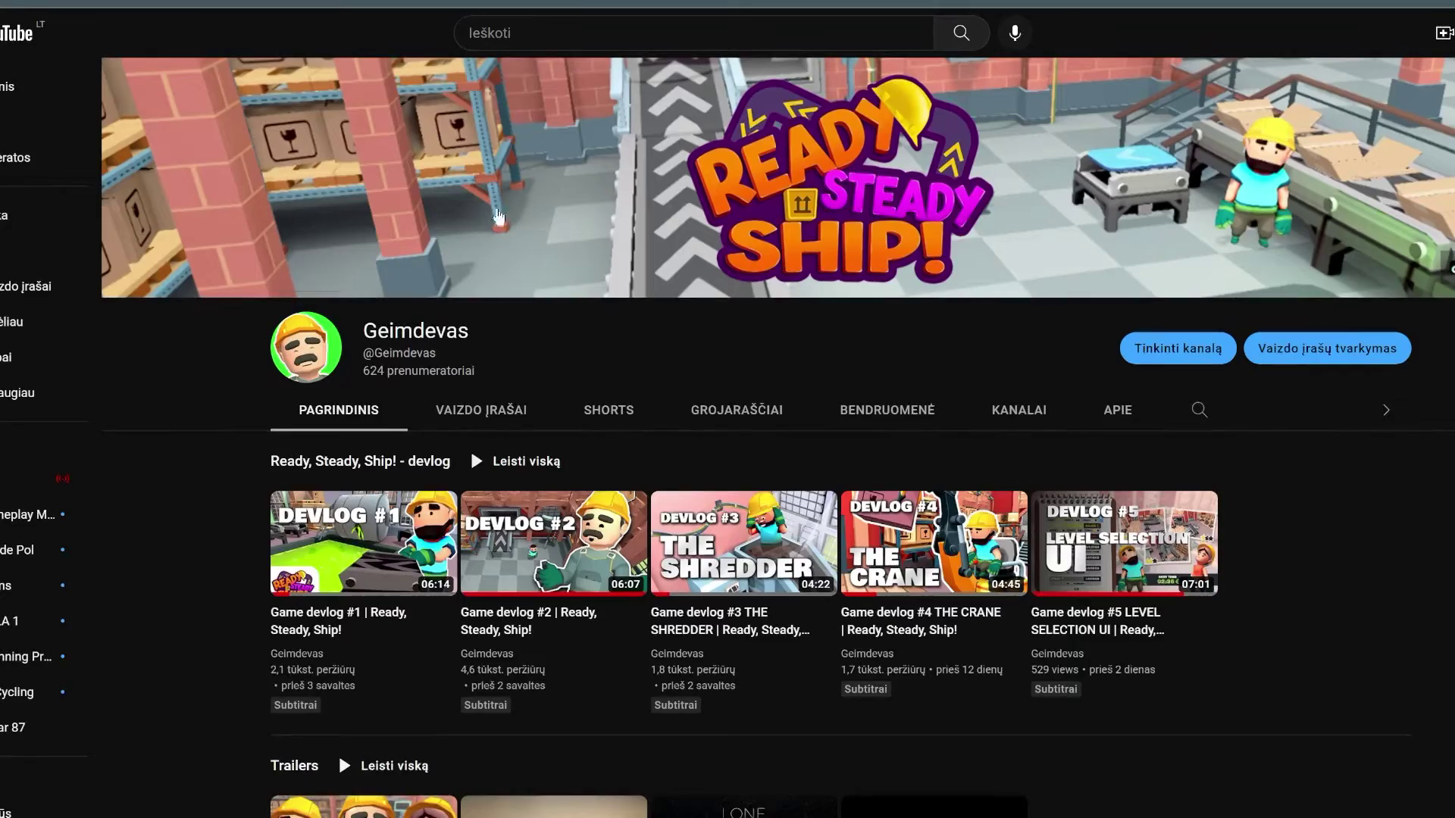
pyautogui.scroll(-2, 497, 216)
pyautogui.scroll(-2, 356, 244)
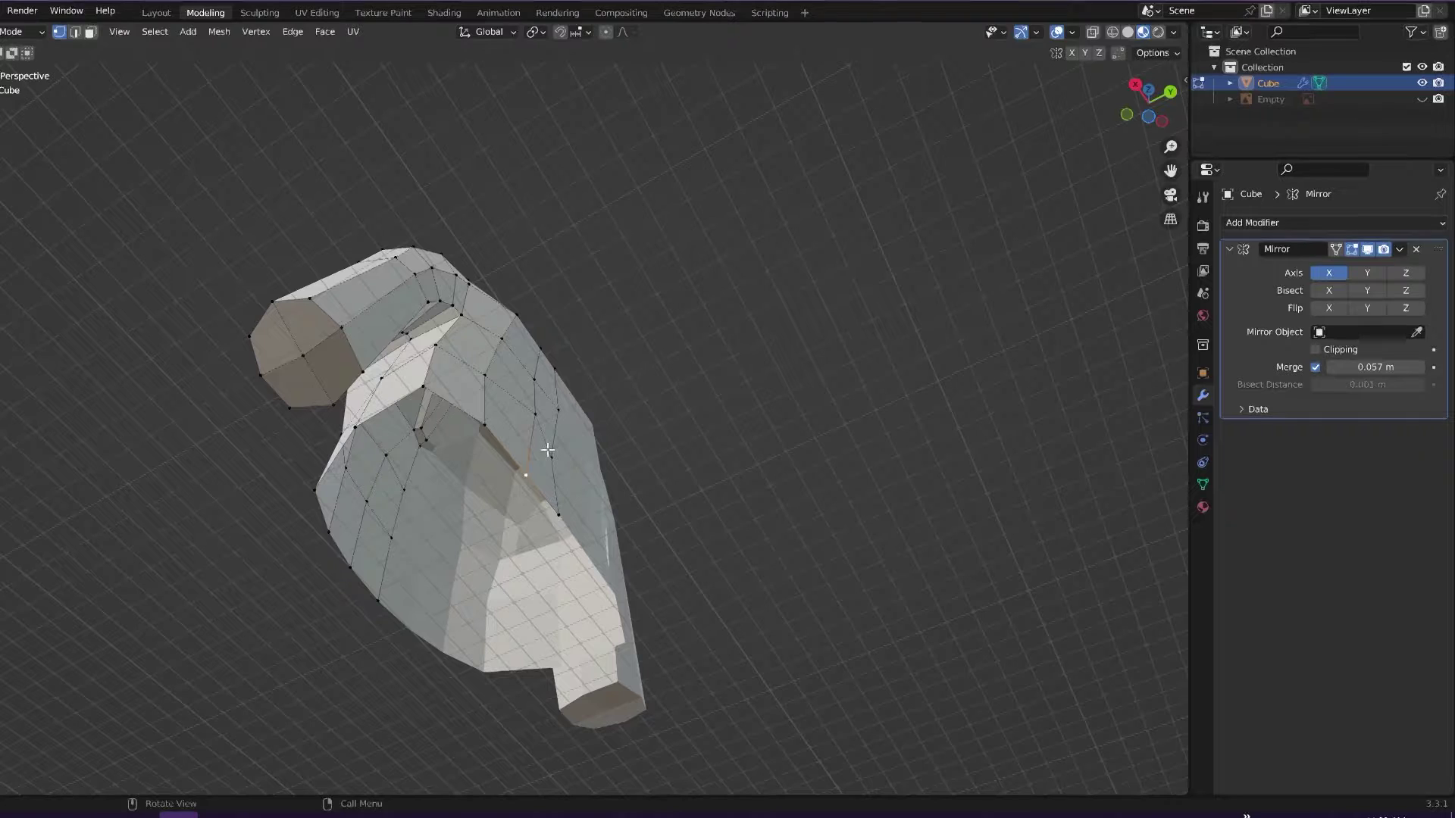
pyautogui.moveTo(575, 364); pyautogui.dragTo(541, 459, button='middle')
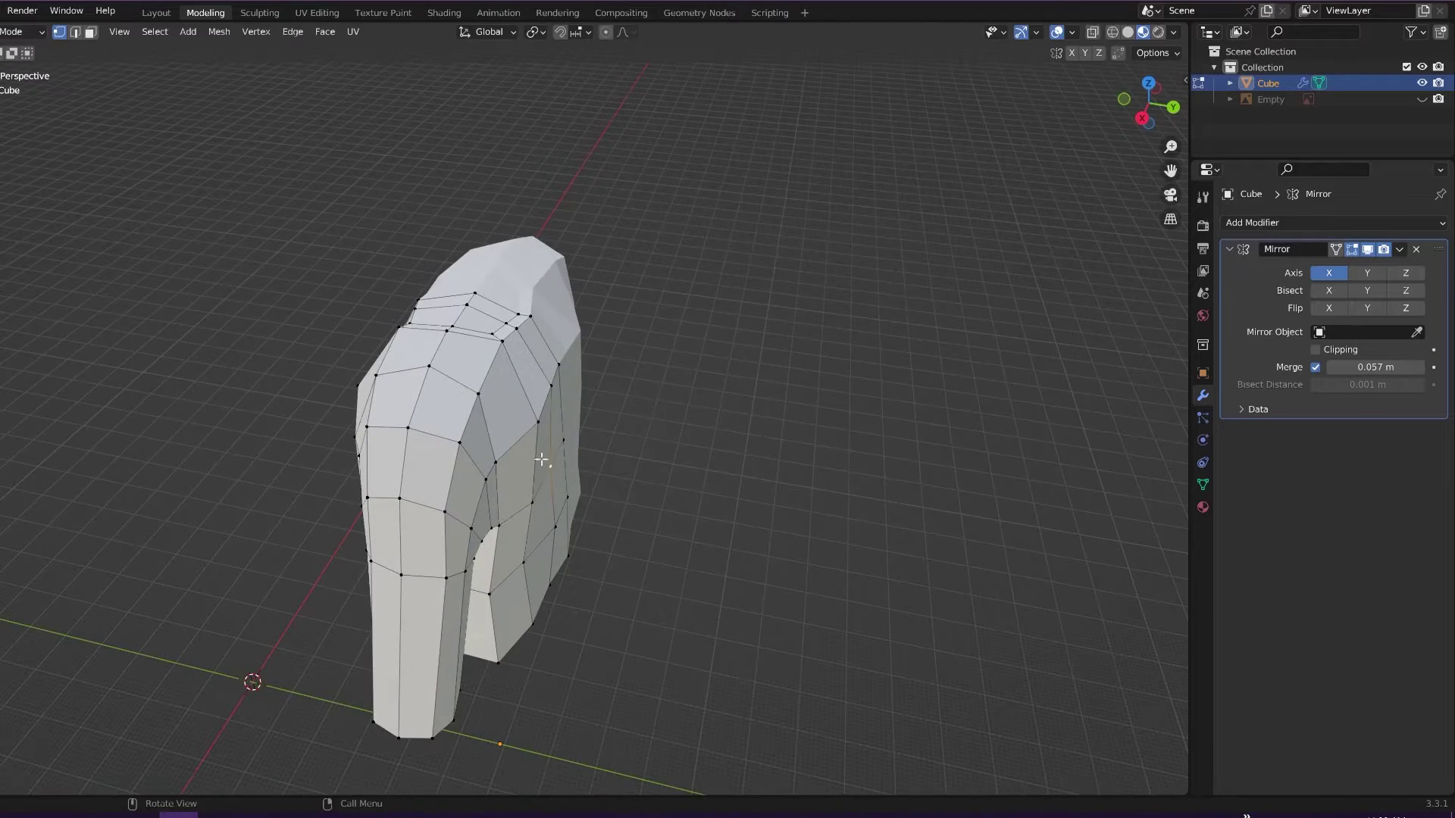
pyautogui.click(663, 400)
pyautogui.moveTo(662, 400); pyautogui.dragTo(444, 605, button='middle')
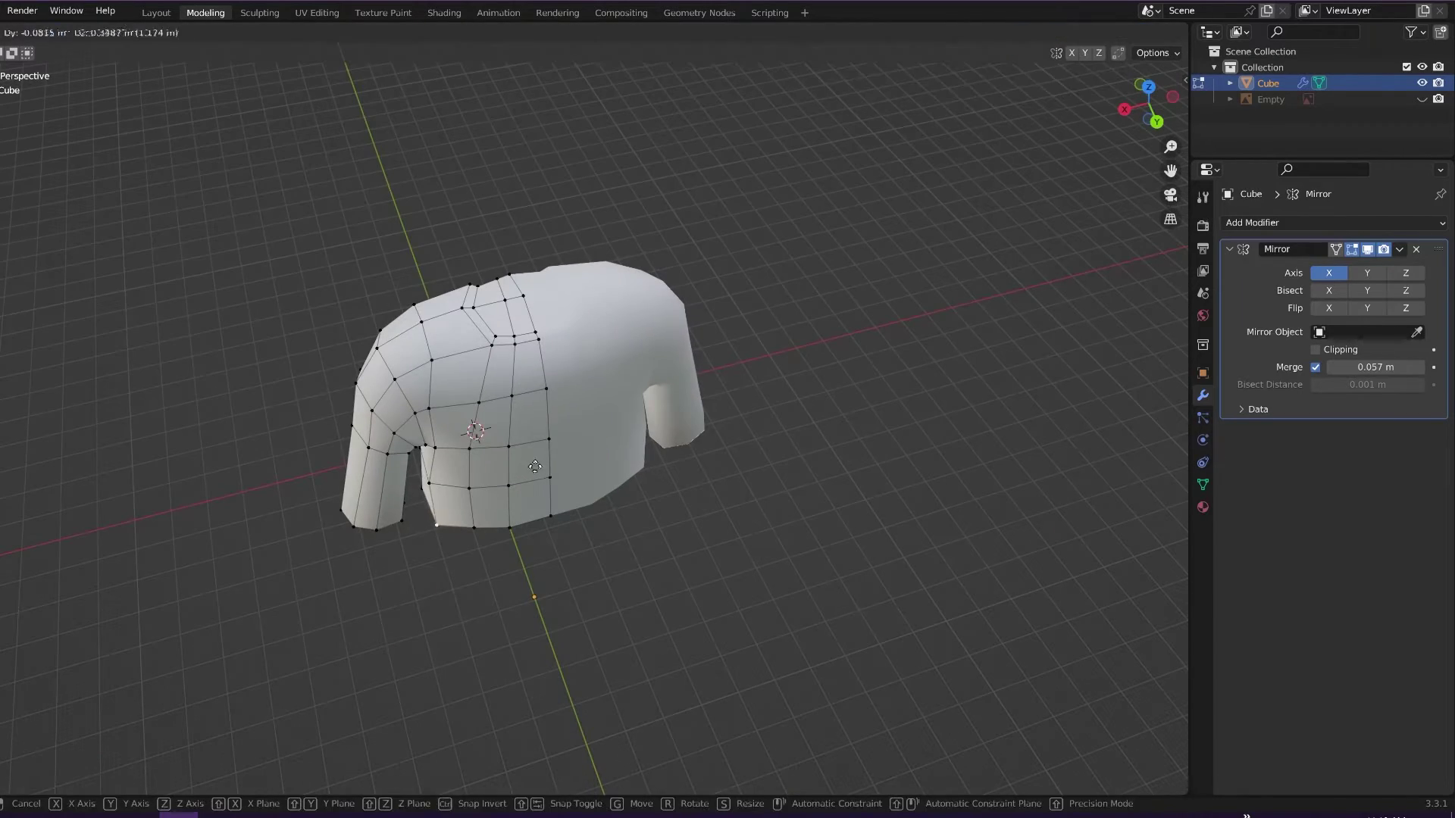
pyautogui.moveTo(486, 434); pyautogui.dragTo(516, 302, button='middle')
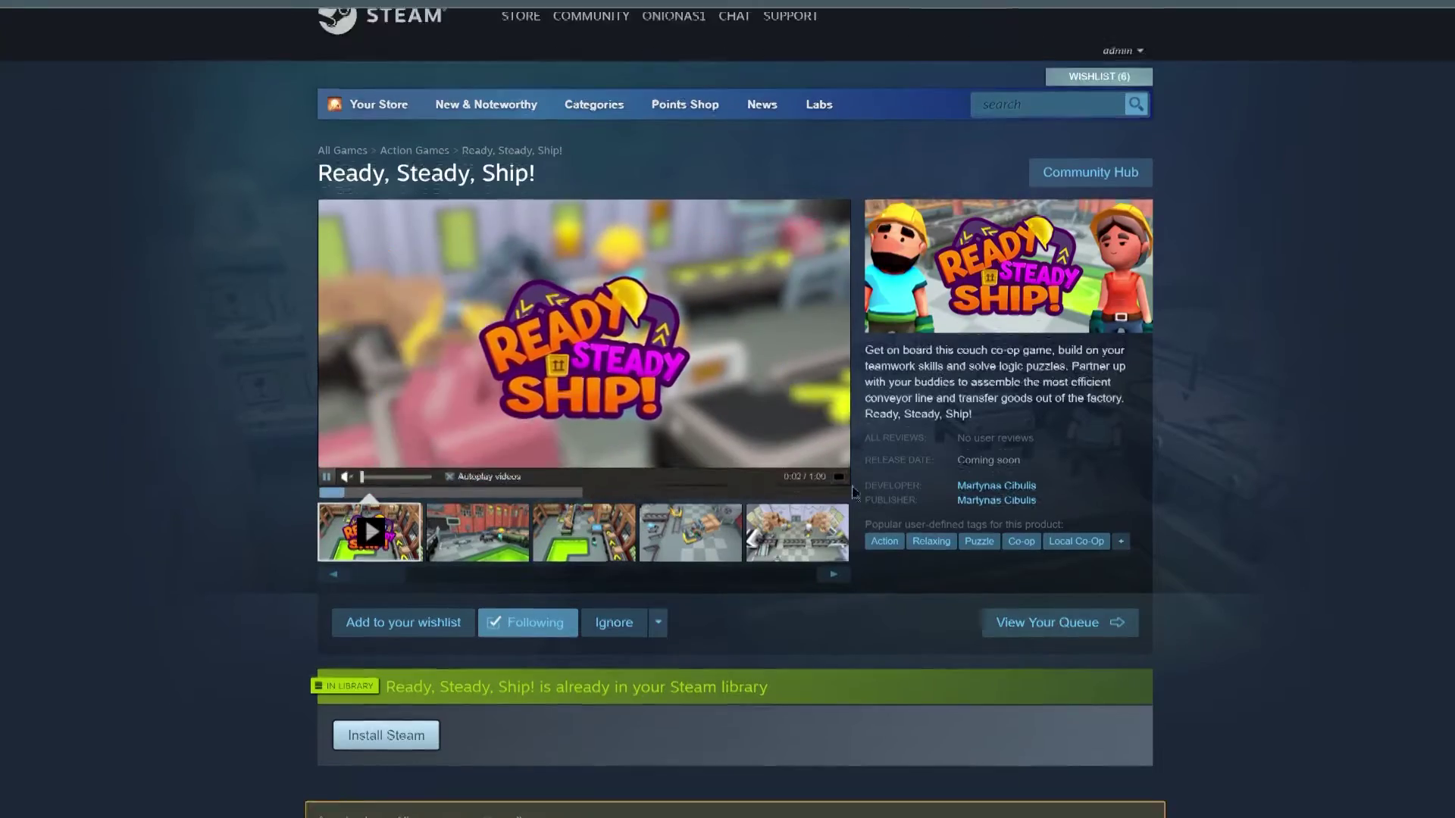
pyautogui.scroll(-3, 449, 555)
pyautogui.scroll(-2, 449, 554)
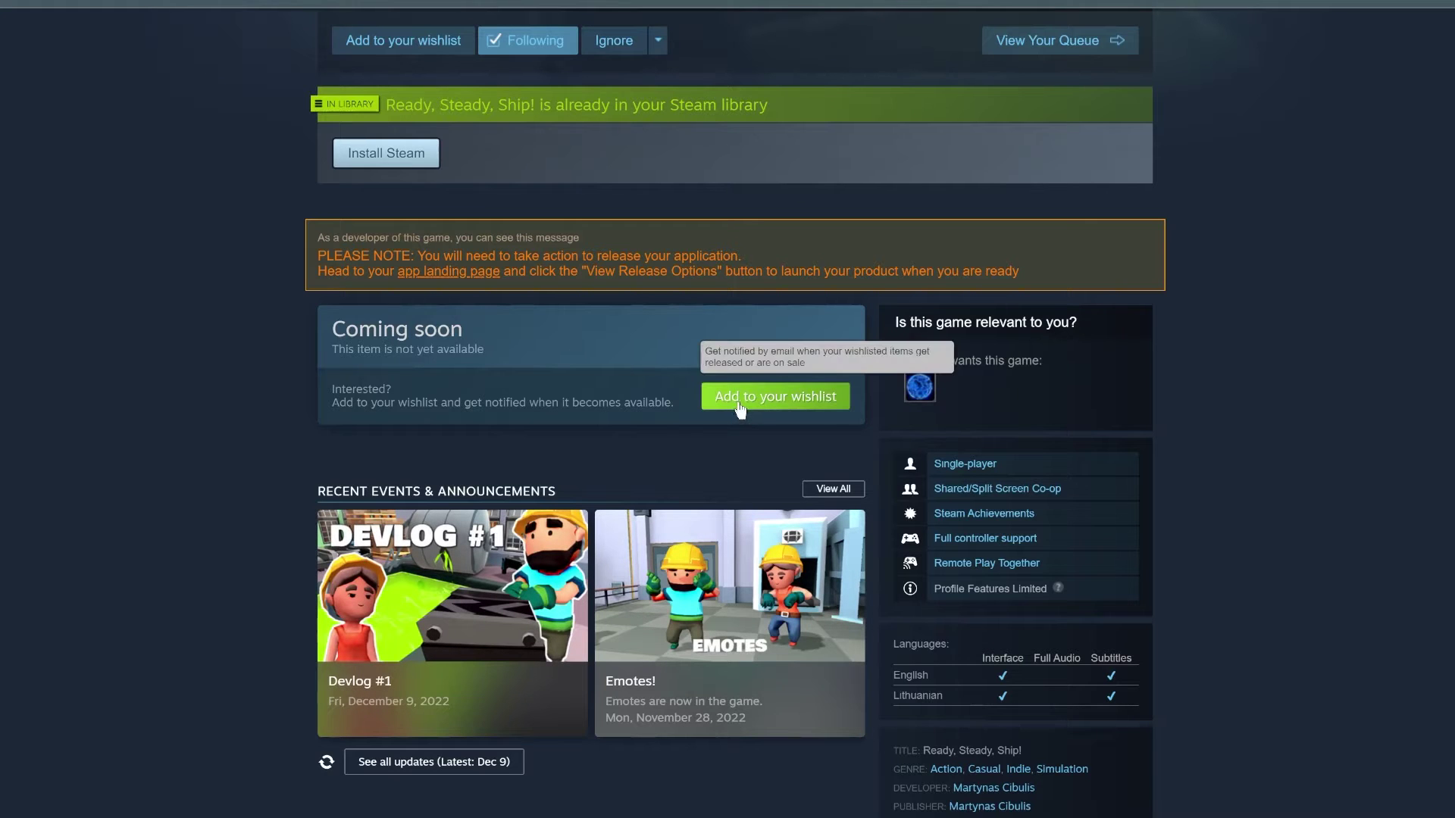
# Wishlist Ready, Steady, Ship! from the Steam store's Coming soon section.
pyautogui.click(740, 405)
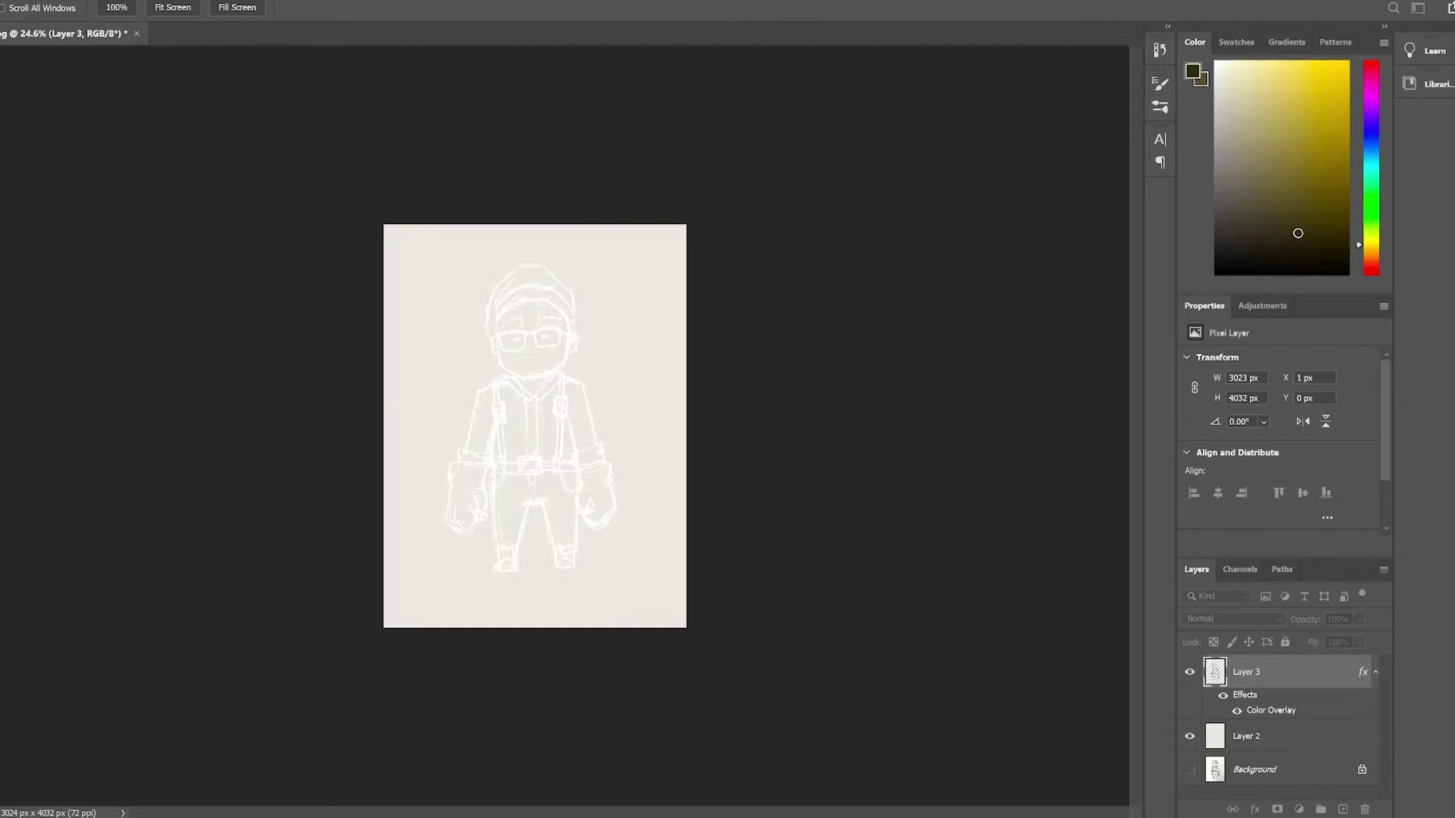
# Open the sketch layer's colour overlay, then place the reference image and start scaling it up.
pyautogui.doubleClick(1270, 709)
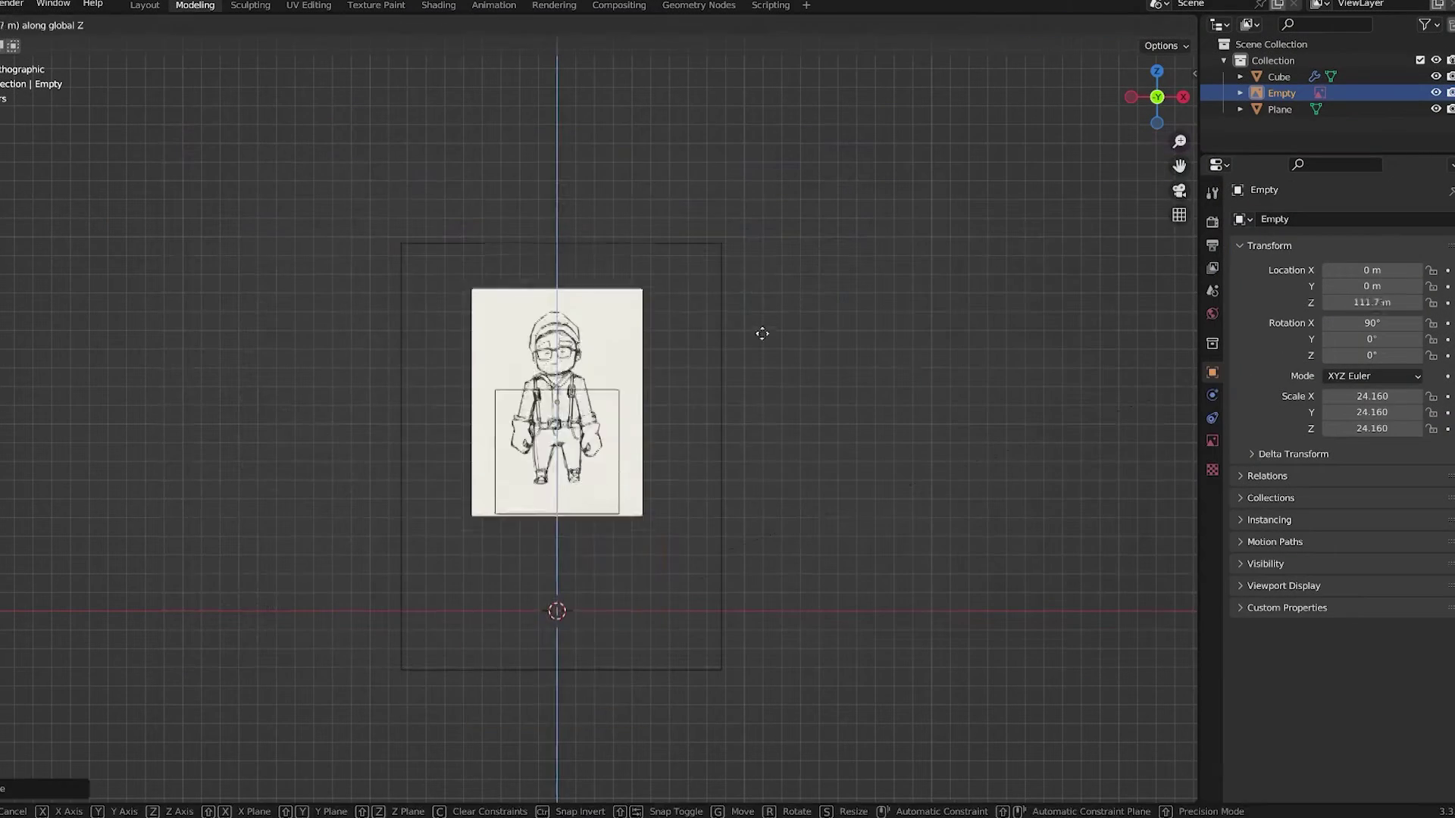
pyautogui.click(762, 333)
pyautogui.press('s')
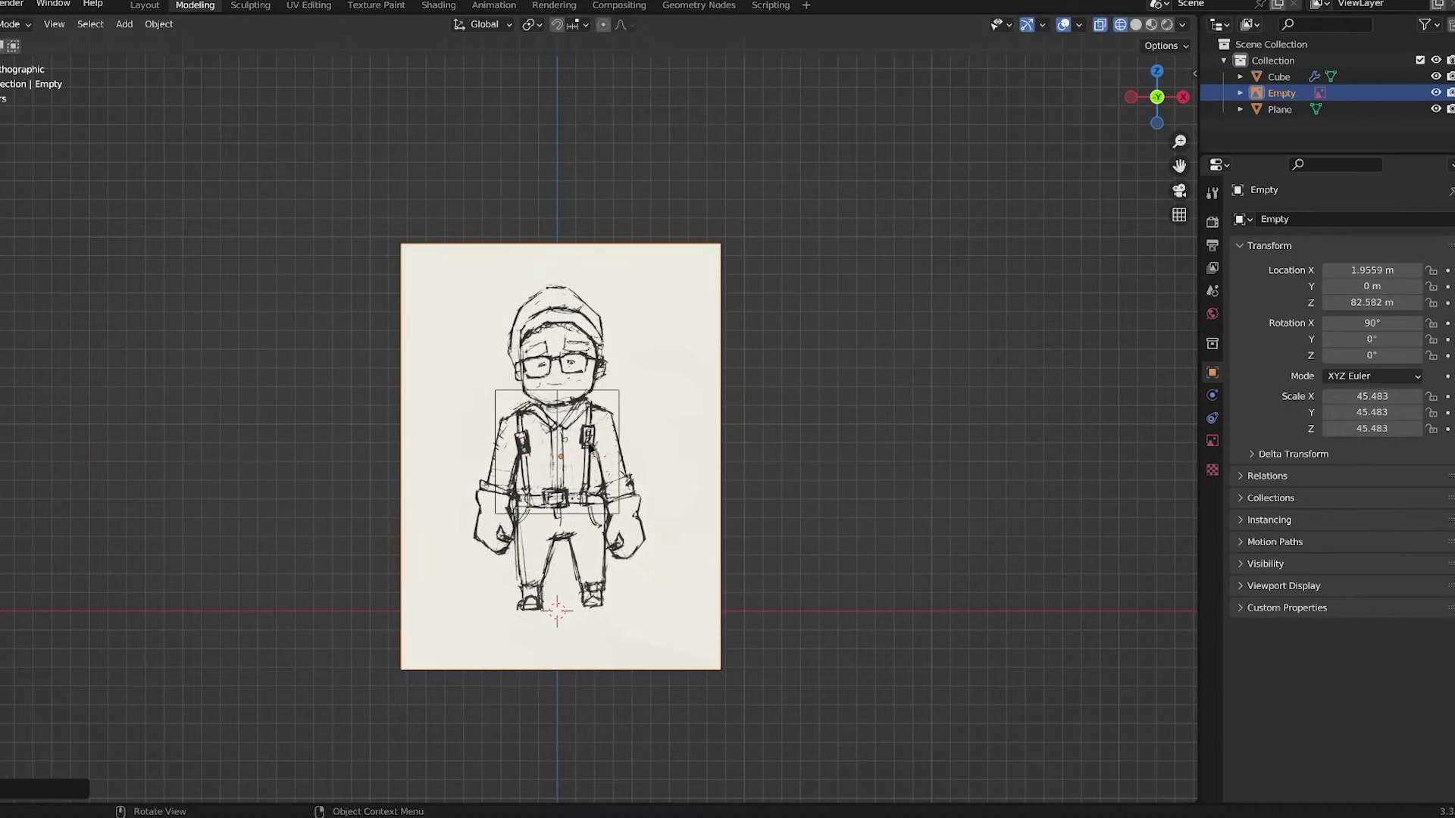
# Enter Edit Mode on the Cube and slide its vertices along X to start the body.
pyautogui.click(1278, 77)
pyautogui.press('KP_Decimal')
pyautogui.press('Tab')
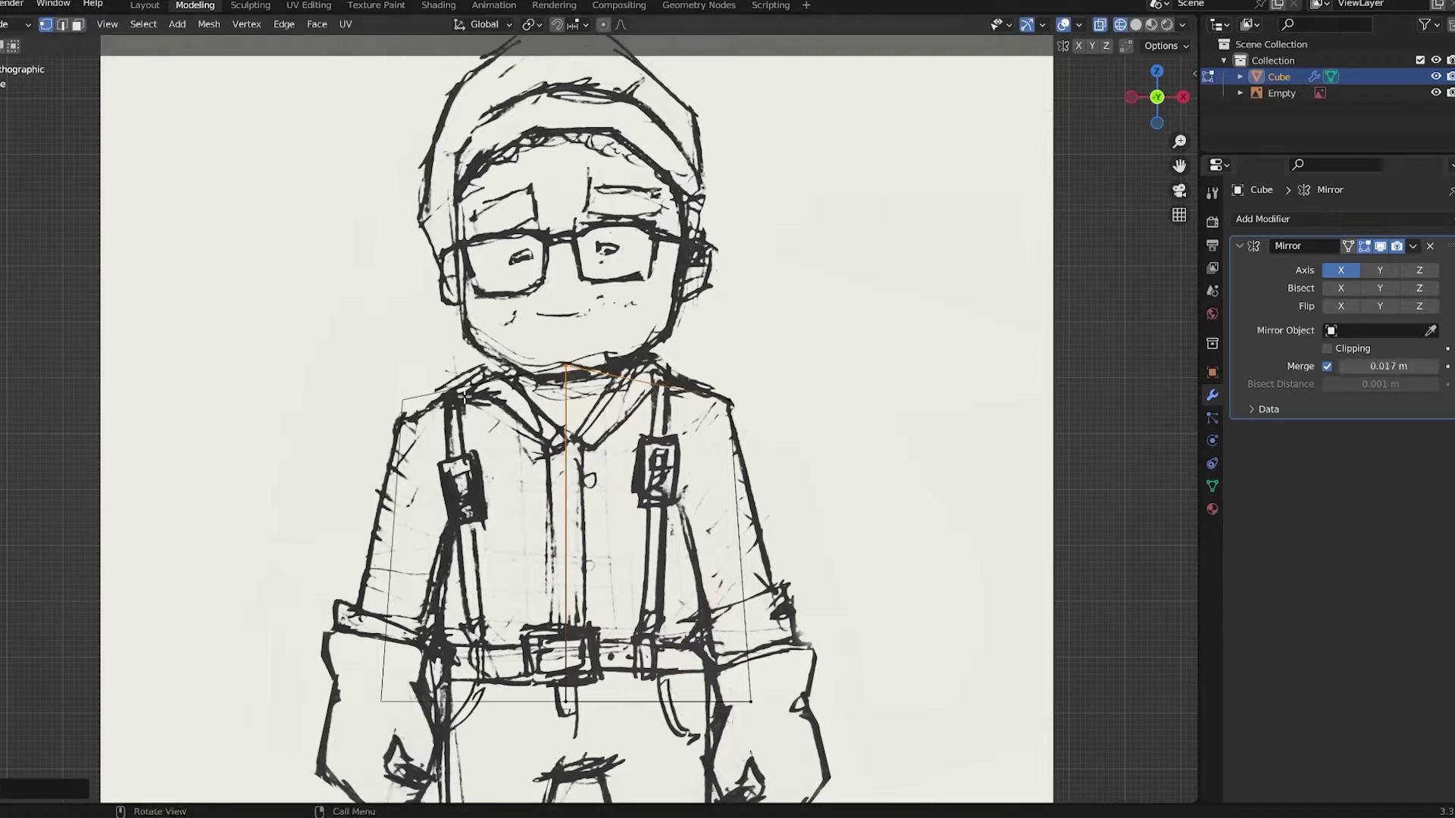
pyautogui.click(793, 641)
pyautogui.moveTo(793, 642)
pyautogui.mouseDown(button='middle')
pyautogui.moveTo(788, 599)
pyautogui.moveTo(705, 591)
pyautogui.mouseUp(button='middle')
# Refine the body vertices along X in wireframe over the front-view sketch.
pyautogui.click(772, 627)
pyautogui.hotkey('shift', 'z')
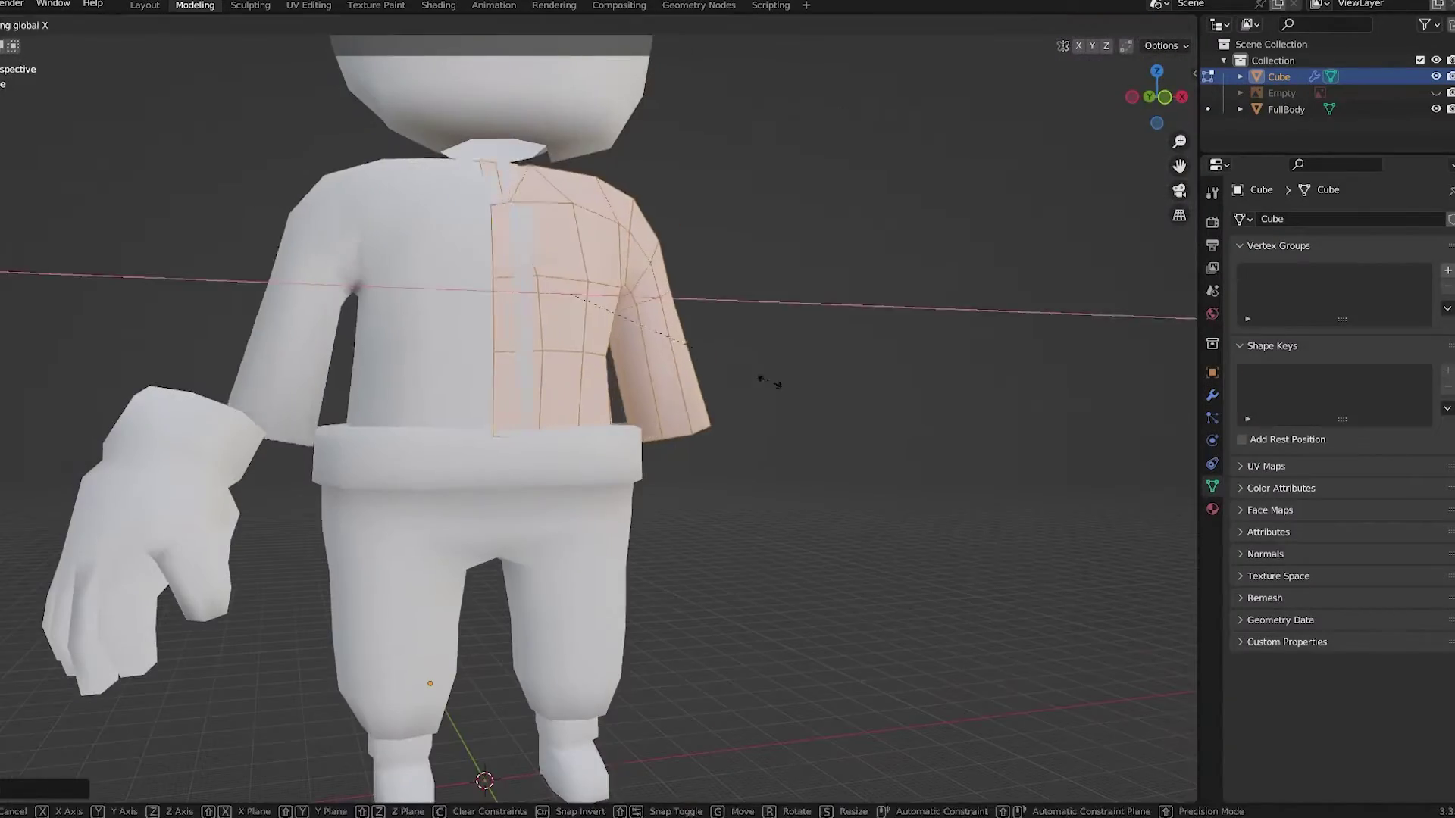
pyautogui.click(768, 382)
pyautogui.press('KP_1')
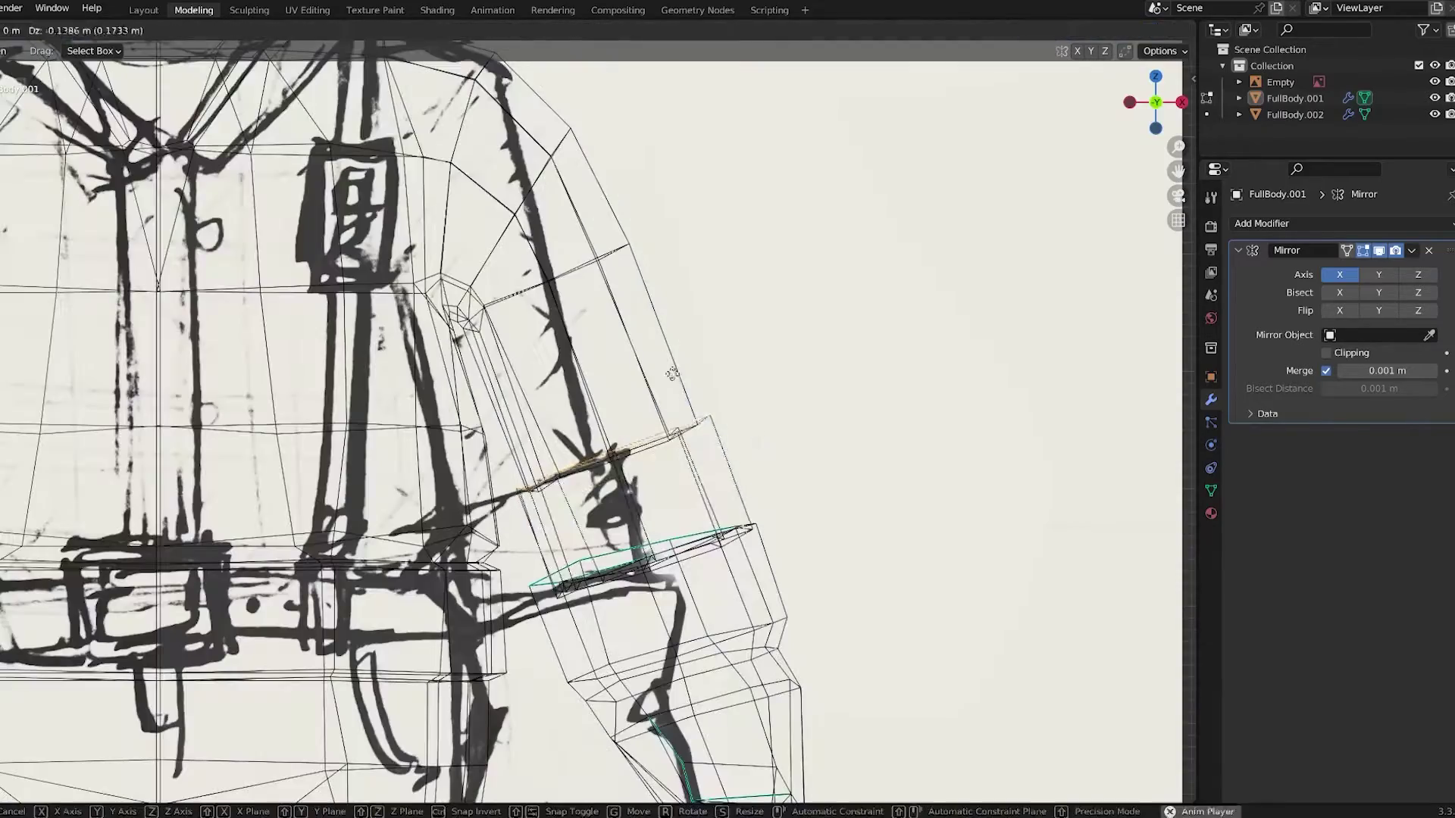
pyautogui.hotkey('alt', 'z')
pyautogui.moveTo(706, 459); pyautogui.dragTo(557, 530, button='middle')
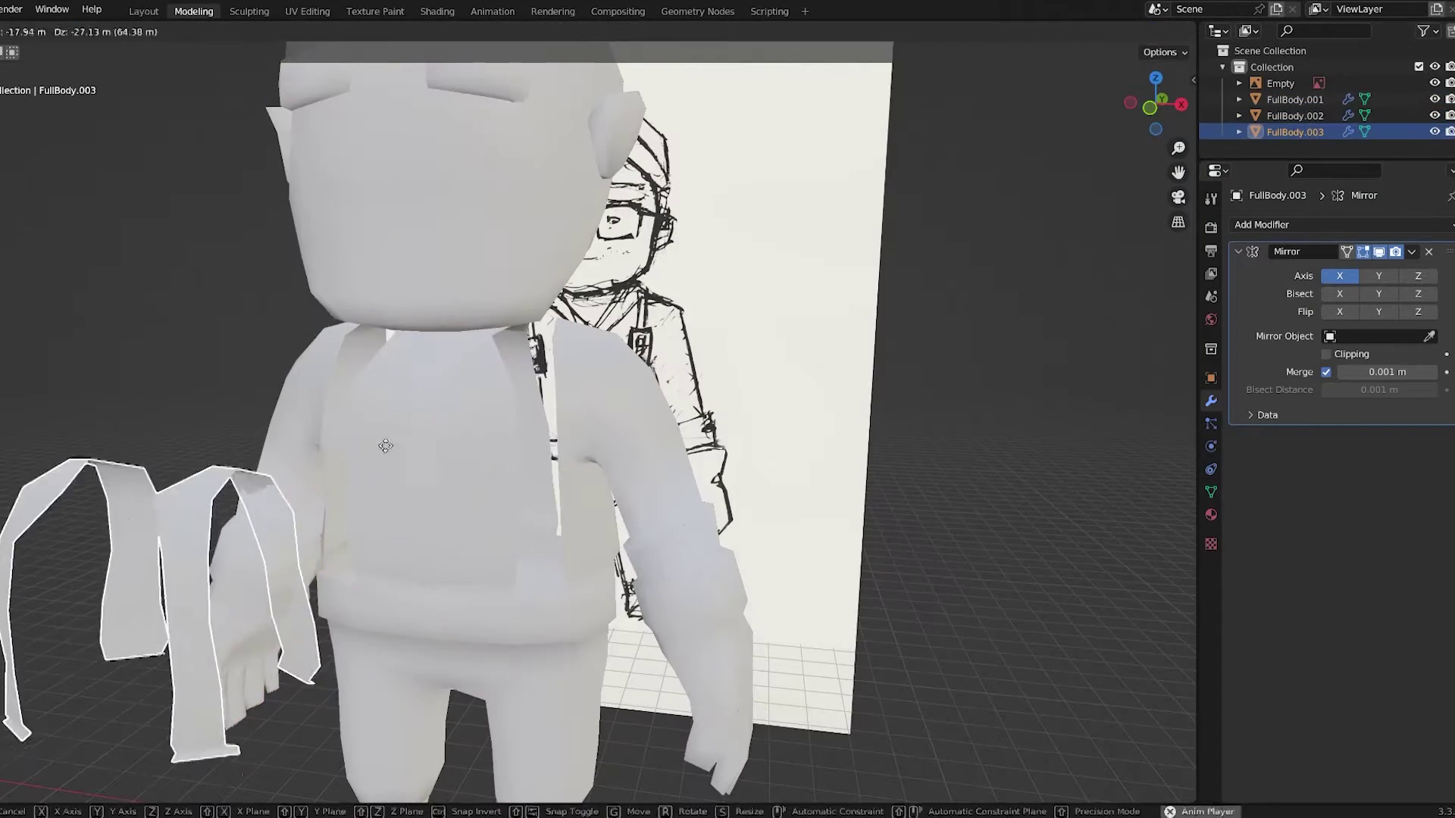
pyautogui.click(1295, 99)
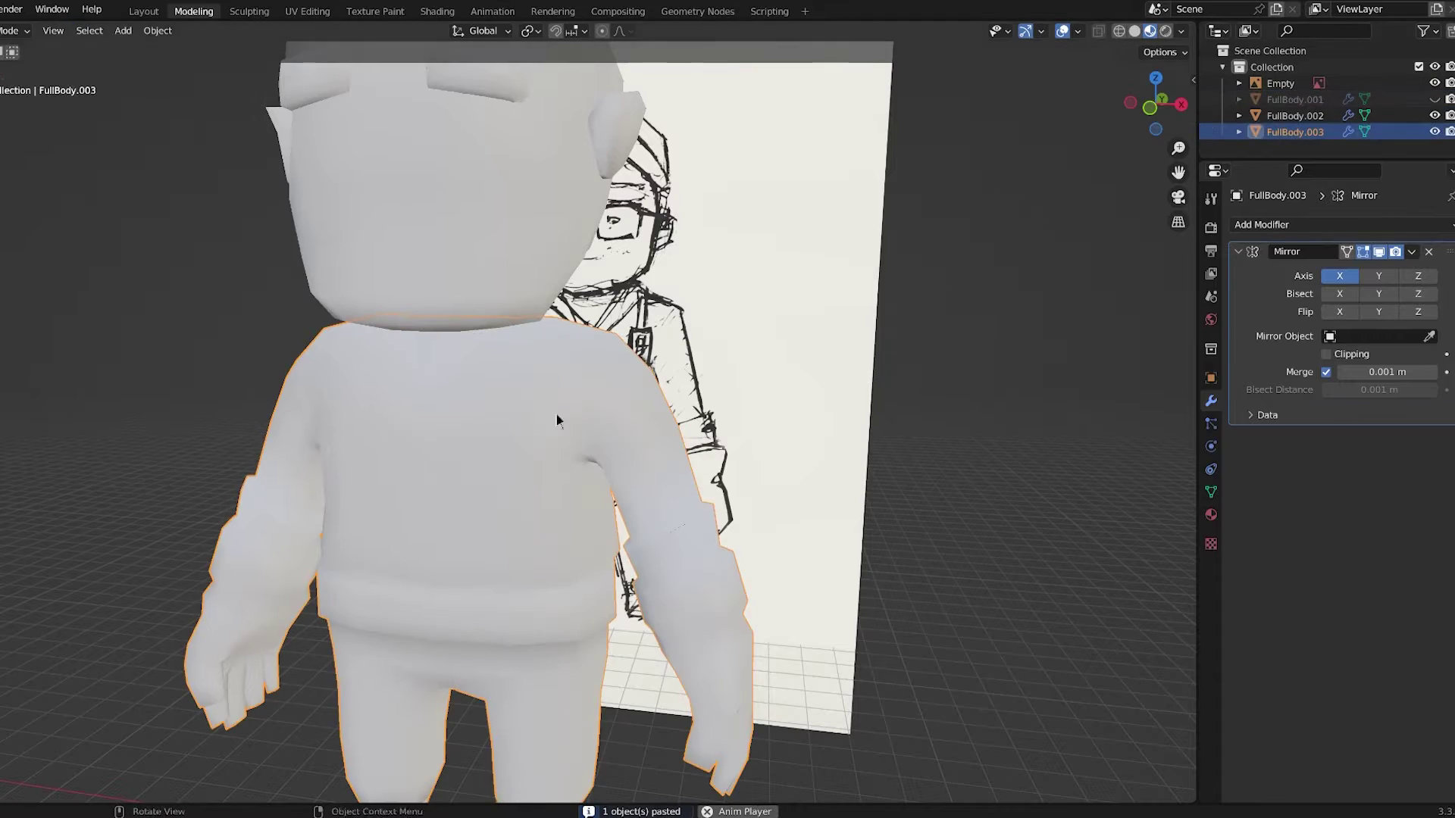
# Separate the selected part, then edit the body mesh in wireframe with edge selection.
pyautogui.click(488, 431)
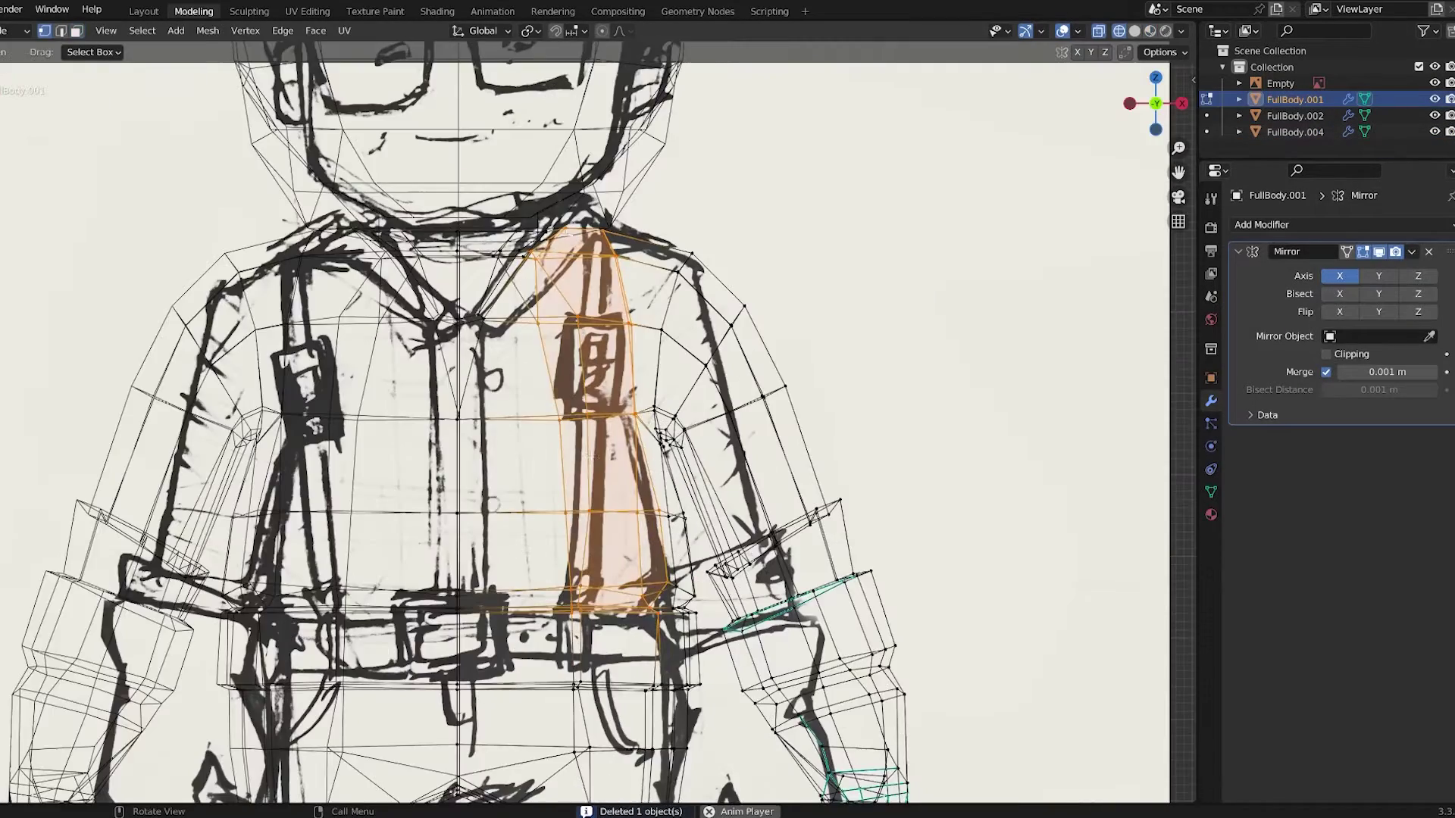
pyautogui.press('Tab')
pyautogui.hotkey('shift', 'z')
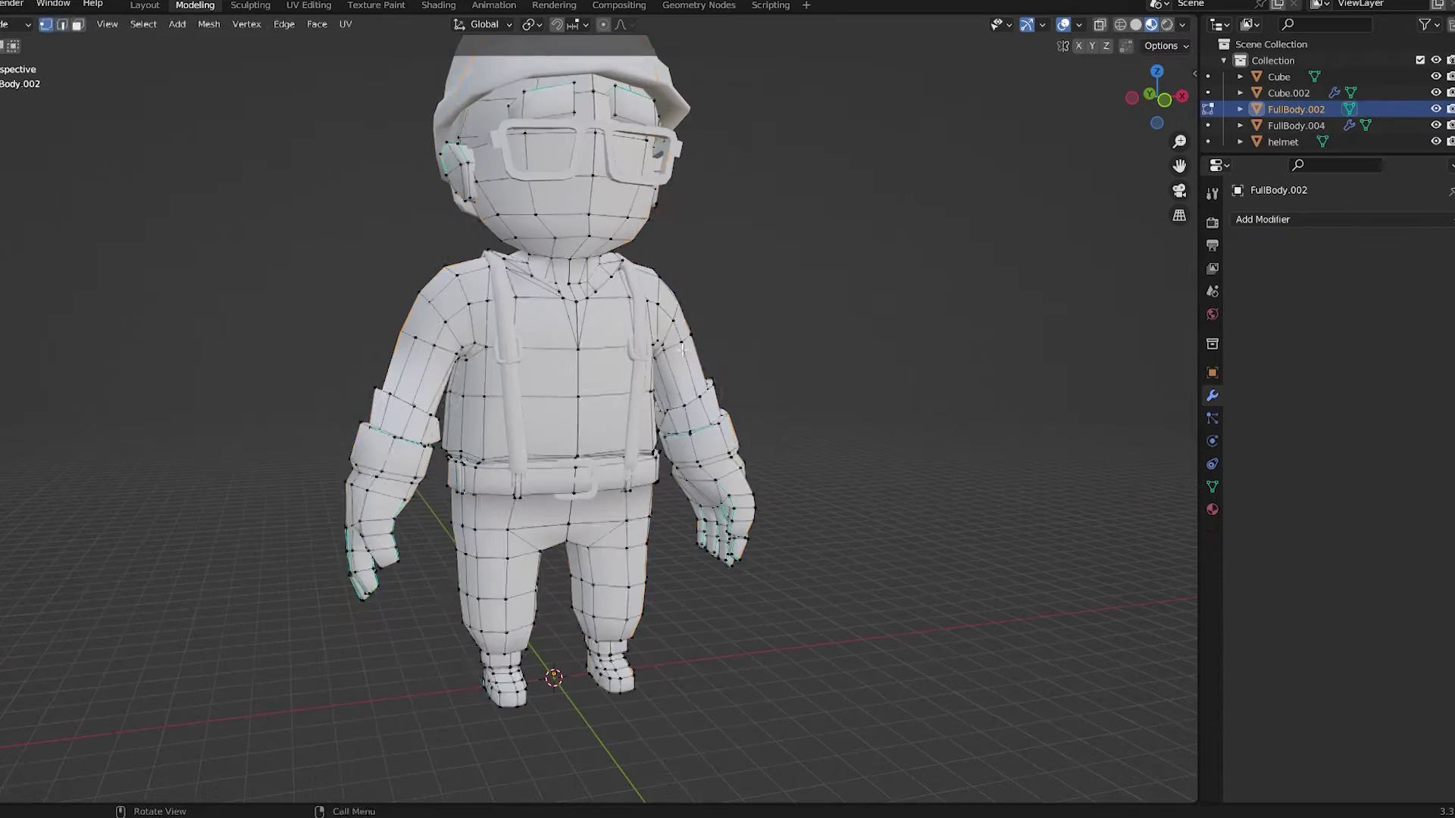
pyautogui.moveTo(683, 347); pyautogui.dragTo(574, 381, button='middle')
pyautogui.press('2')
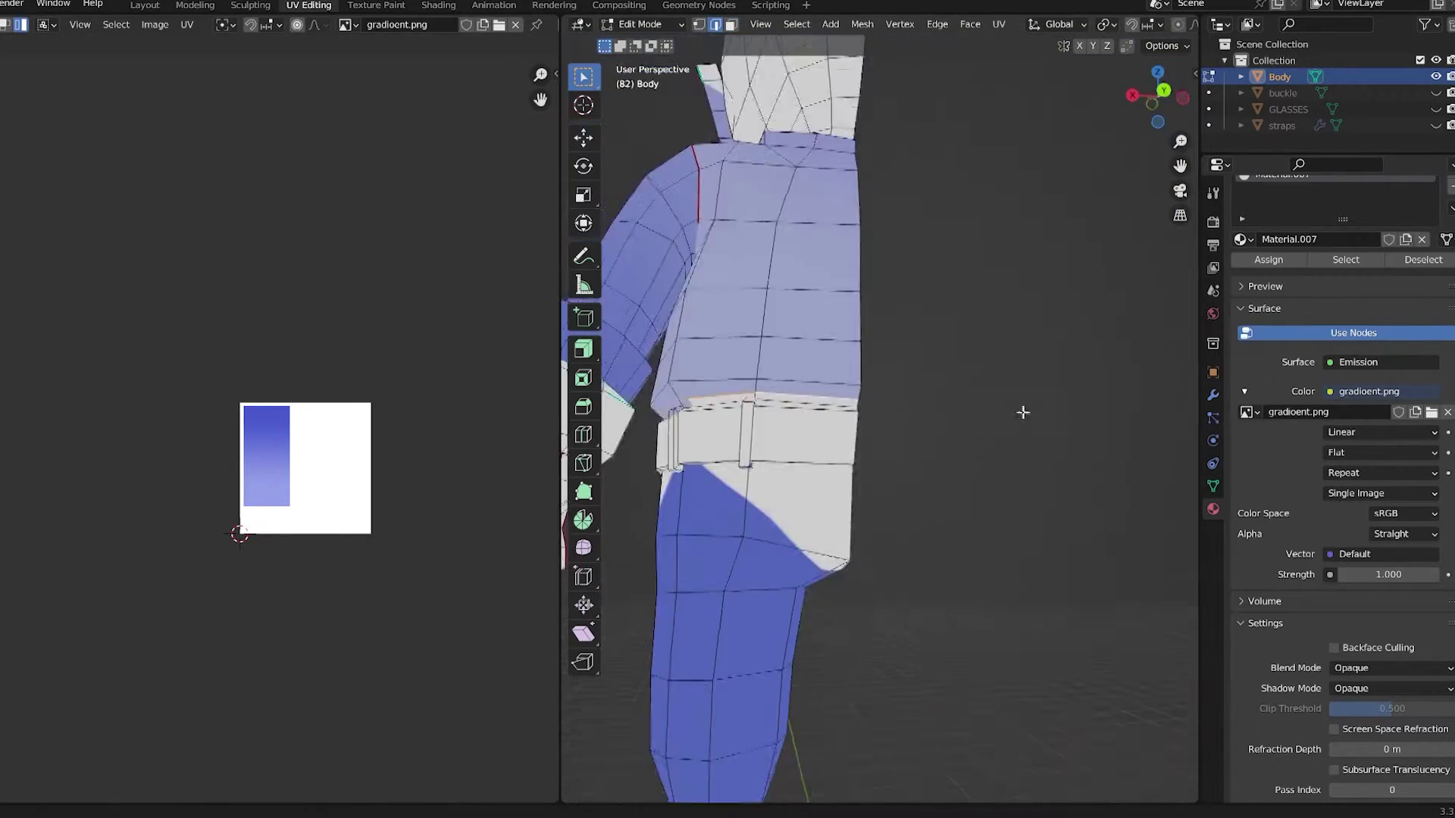
pyautogui.scroll(3, 1022, 412)
# Unwrap the leg and arm faces from front view, then select a wrist face.
pyautogui.moveTo(1023, 413)
pyautogui.mouseDown(button='middle')
pyautogui.moveTo(850, 425)
pyautogui.moveTo(1007, 601)
pyautogui.mouseUp(button='middle')
pyautogui.press('KP_1')
pyautogui.hotkey('shift', 'l')
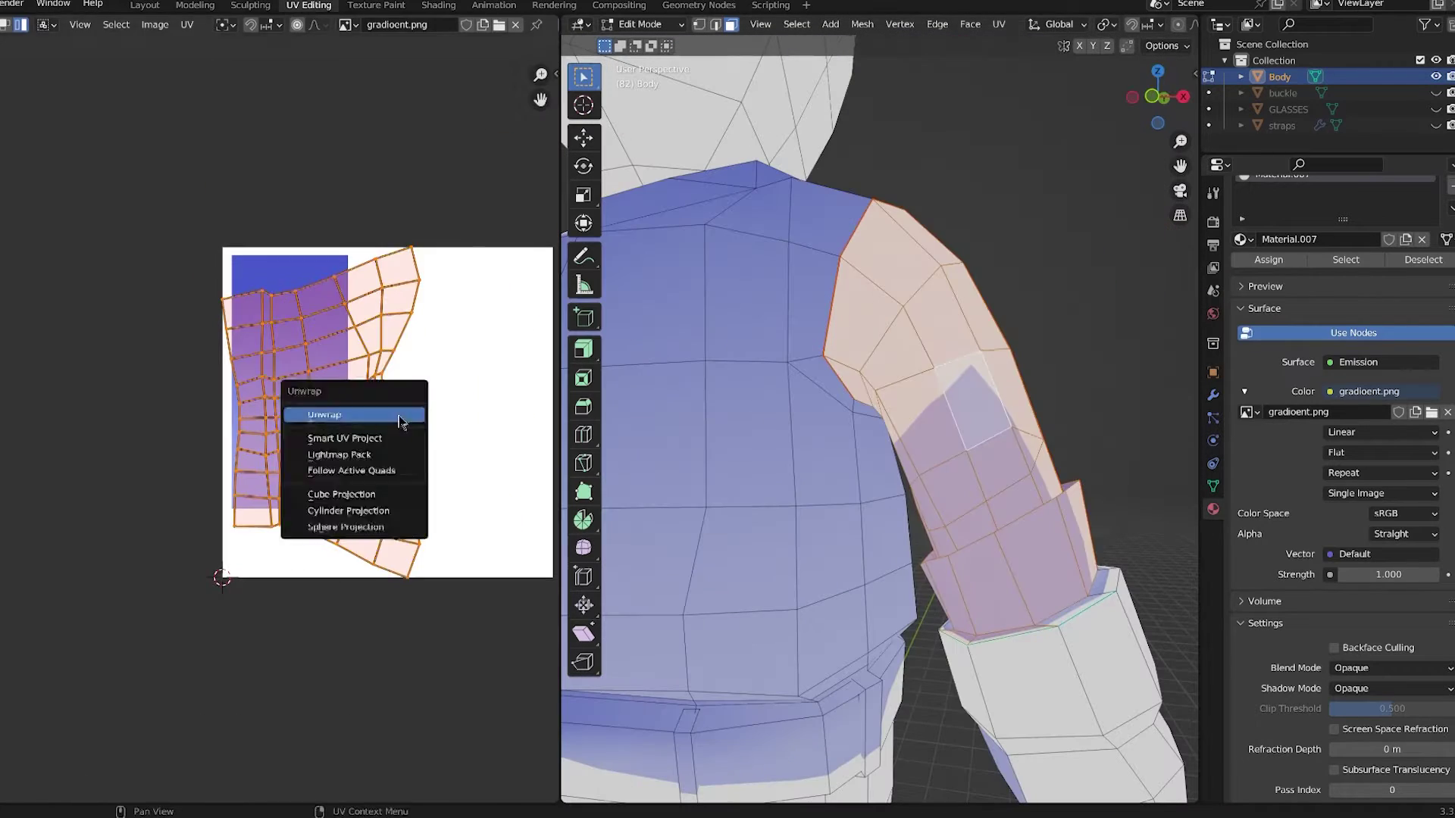
pyautogui.click(330, 413)
pyautogui.scroll(3, 309, 395)
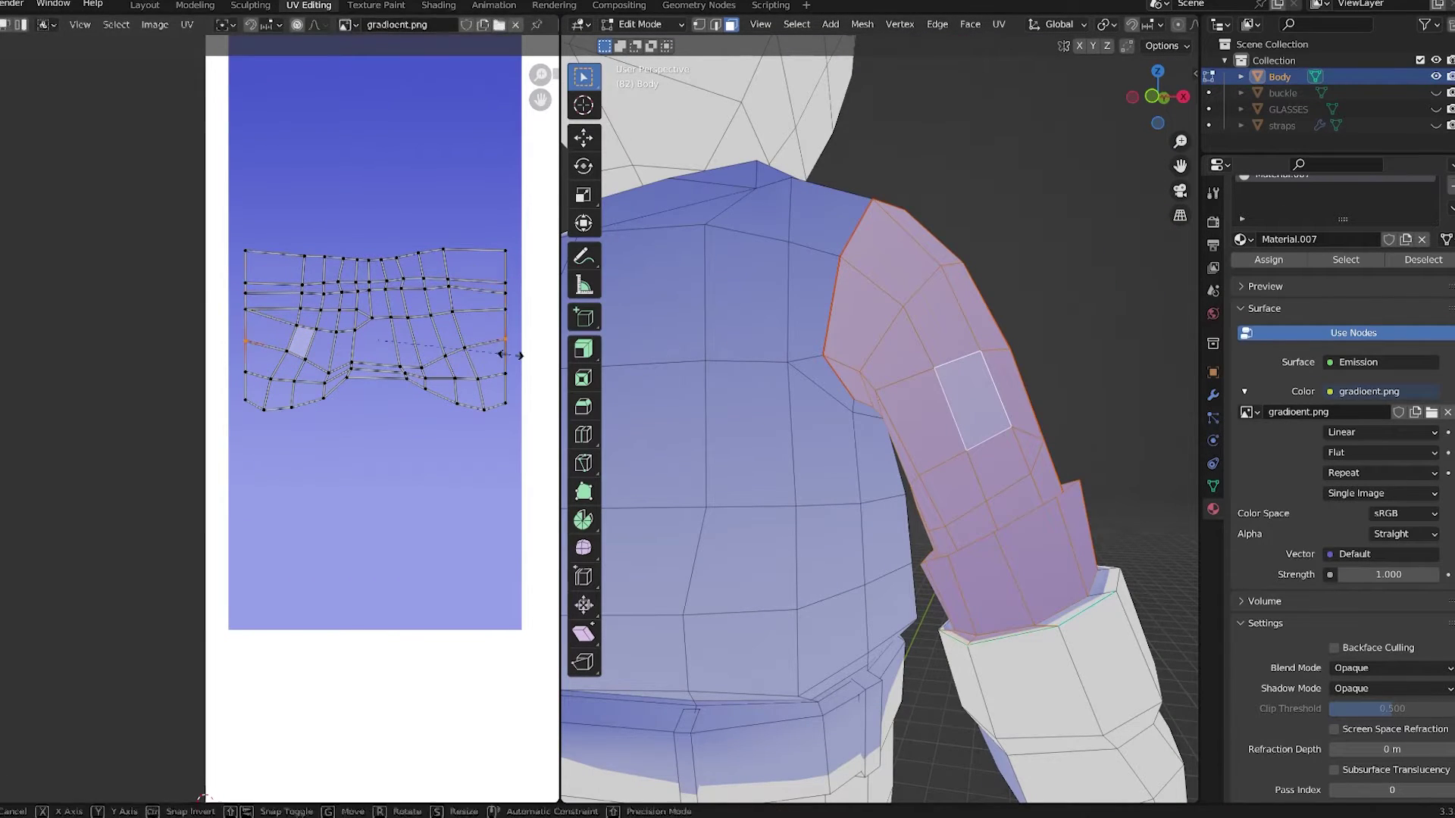
pyautogui.moveTo(886, 455); pyautogui.dragTo(1015, 524, button='middle')
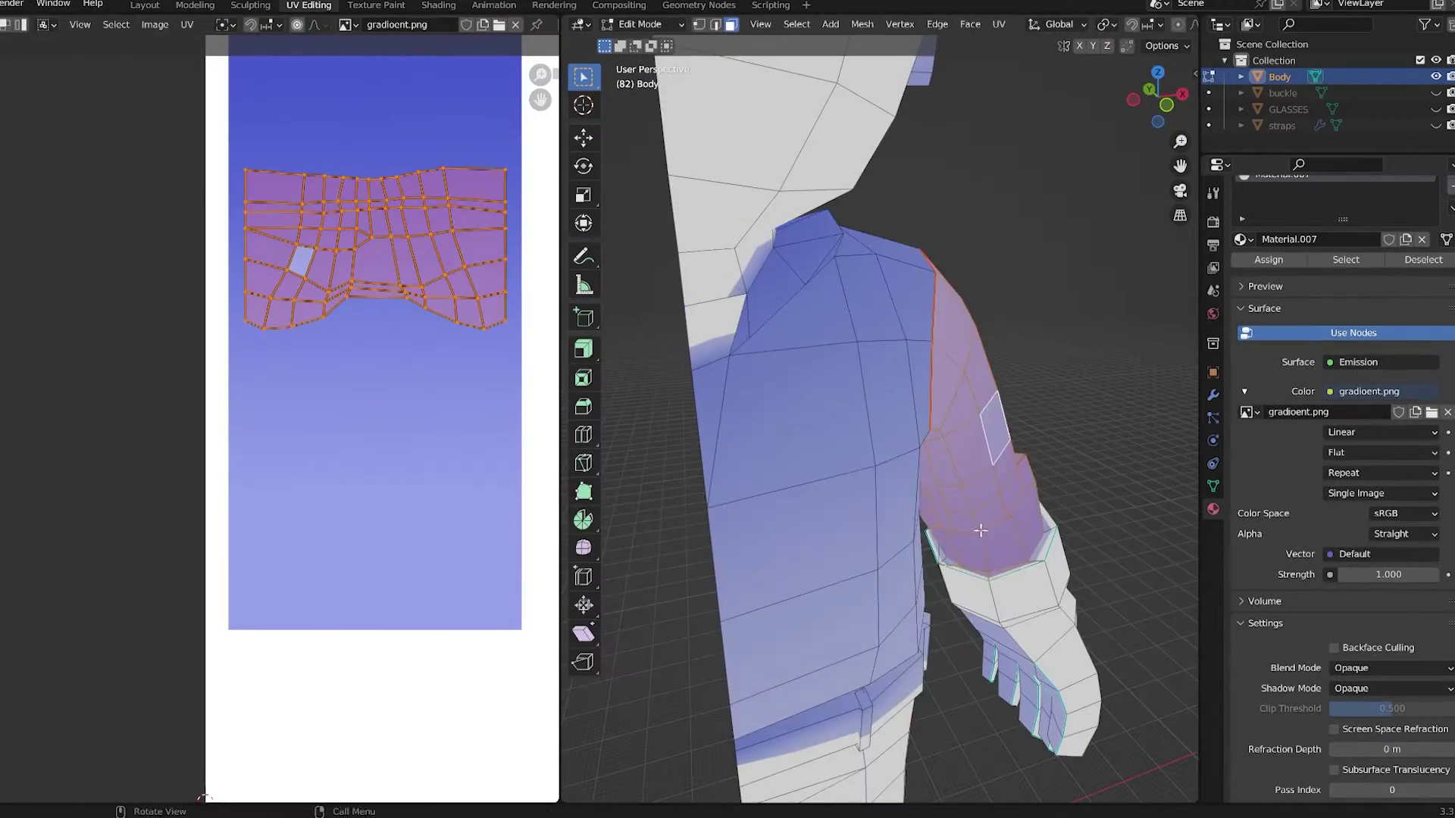
pyautogui.click(1015, 524)
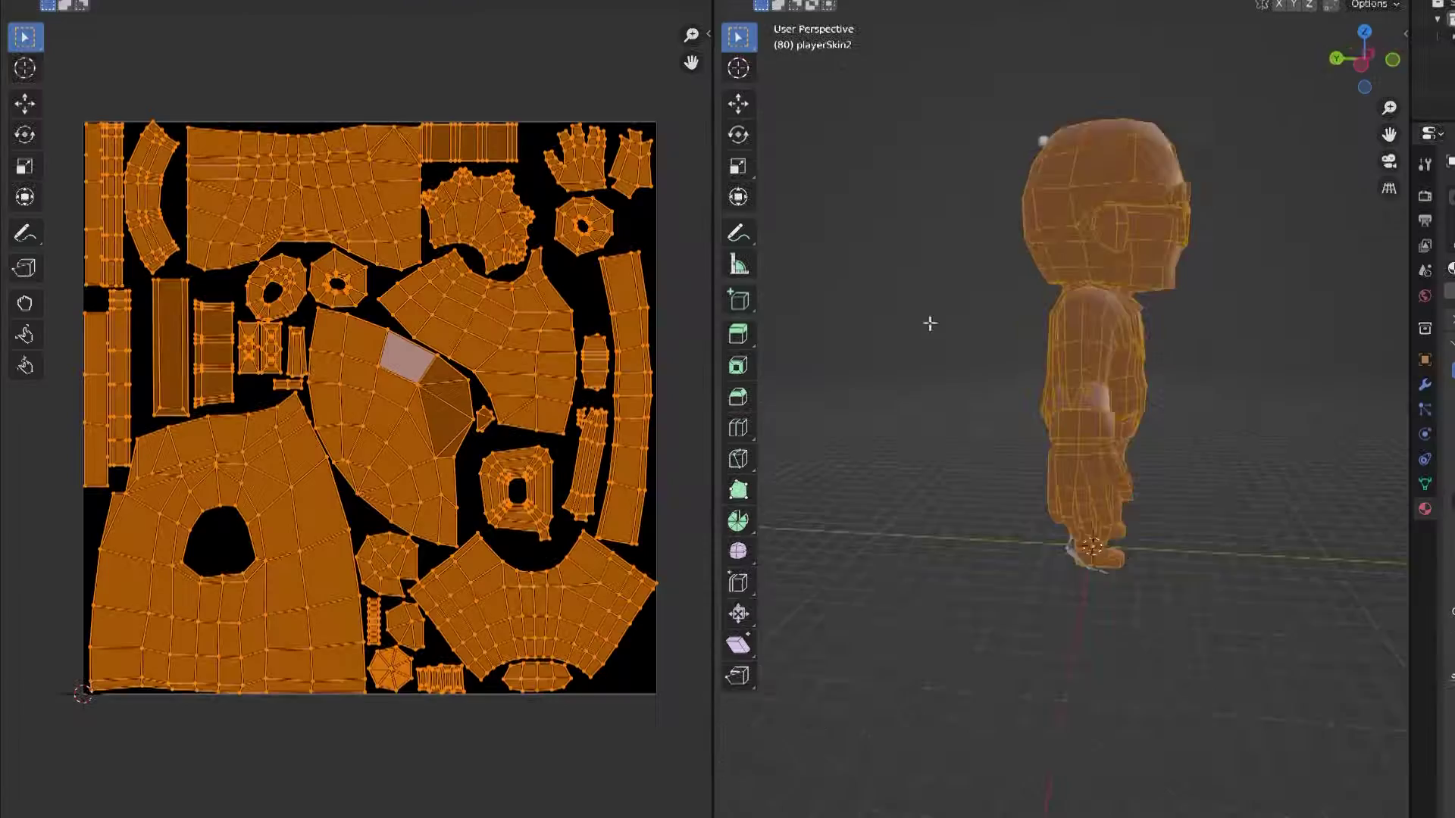
# Check the character's back and glasses, then leave Edit Mode.
pyautogui.moveTo(793, 319); pyautogui.dragTo(1153, 322, button='middle')
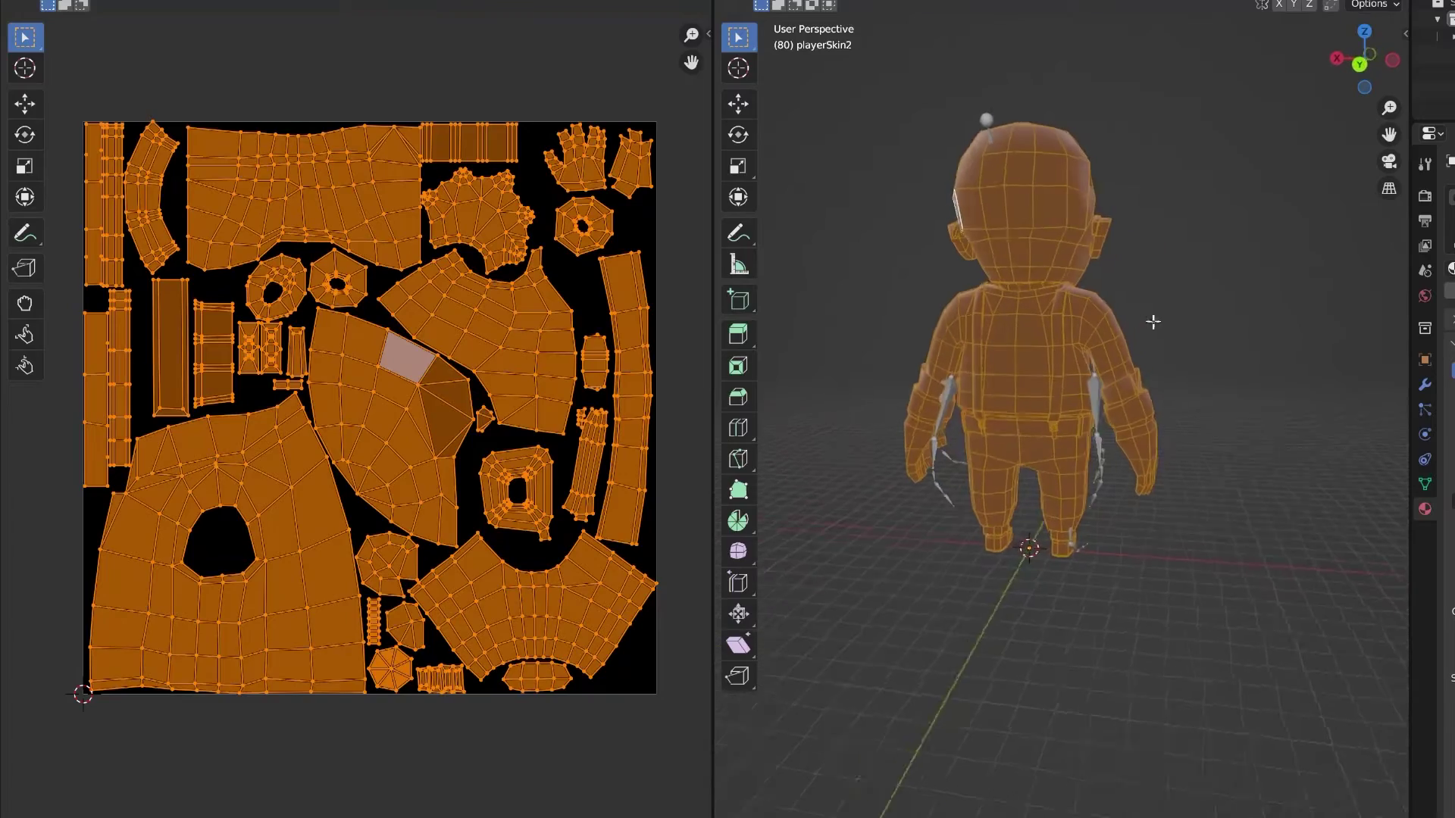
pyautogui.moveTo(463, 395); pyautogui.dragTo(412, 361, button='middle')
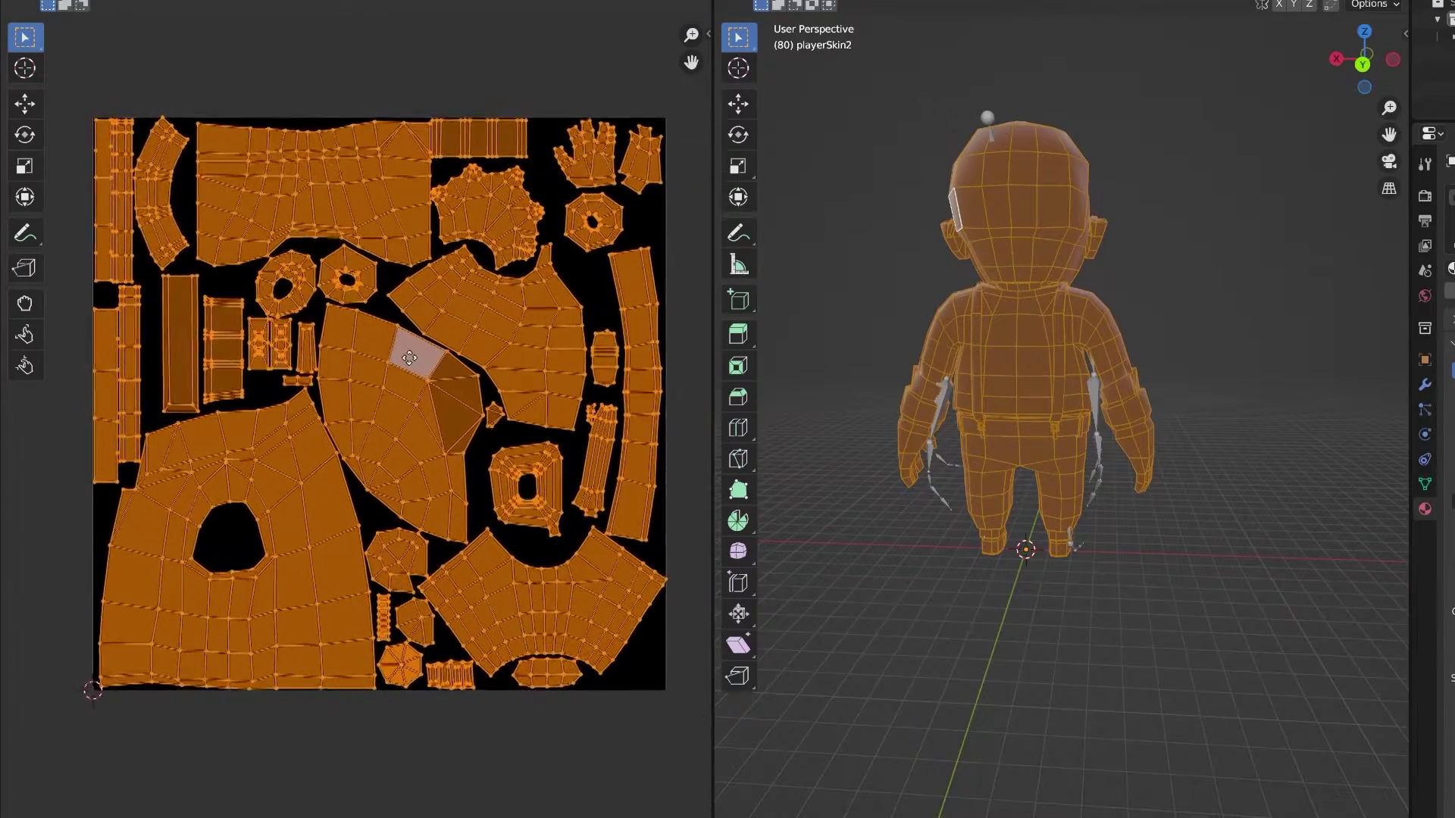
pyautogui.moveTo(929, 345)
pyautogui.mouseDown(button='middle')
pyautogui.moveTo(1230, 353)
pyautogui.moveTo(1351, 338)
pyautogui.mouseUp(button='middle')
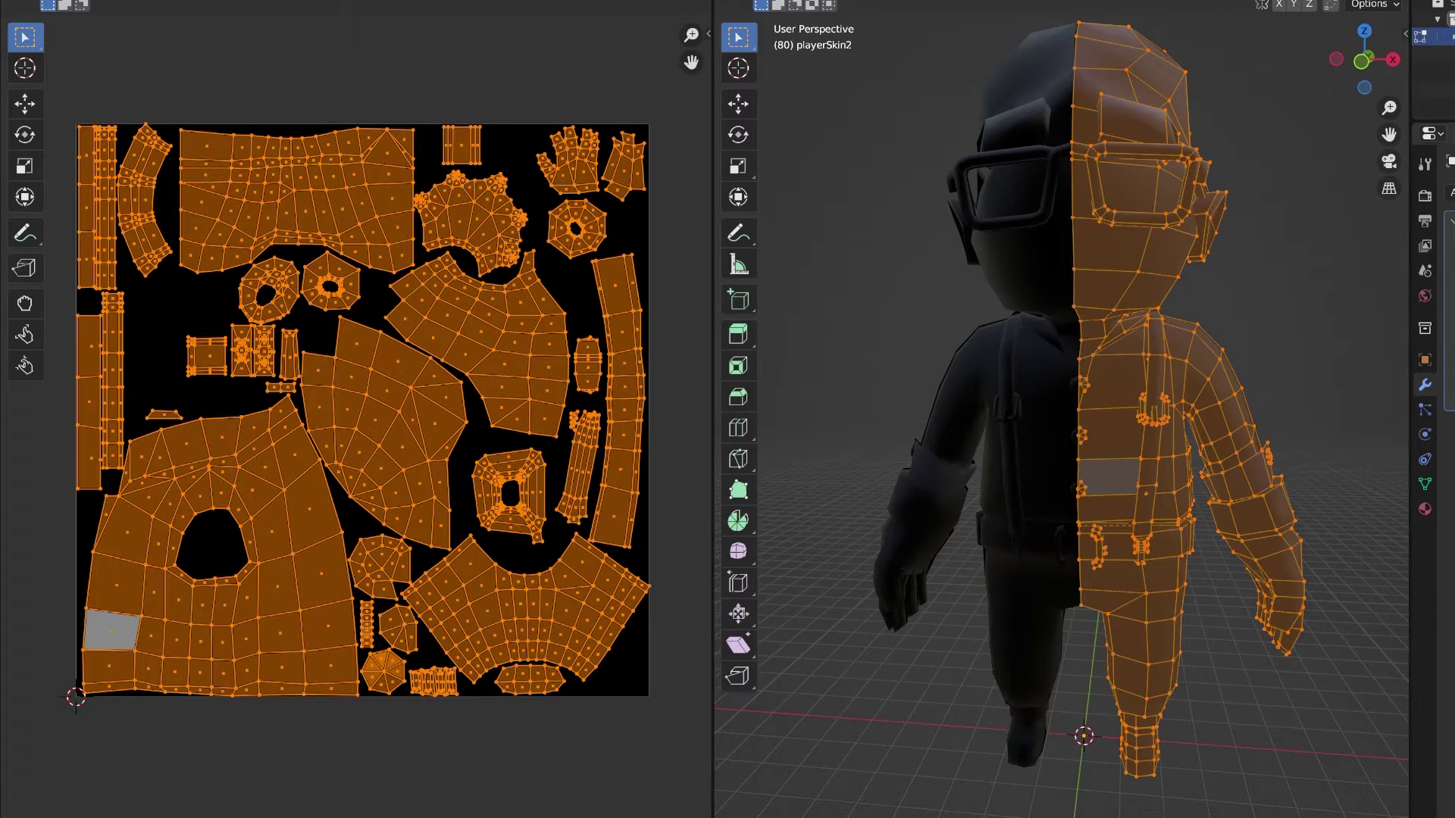
pyautogui.press('Tab')
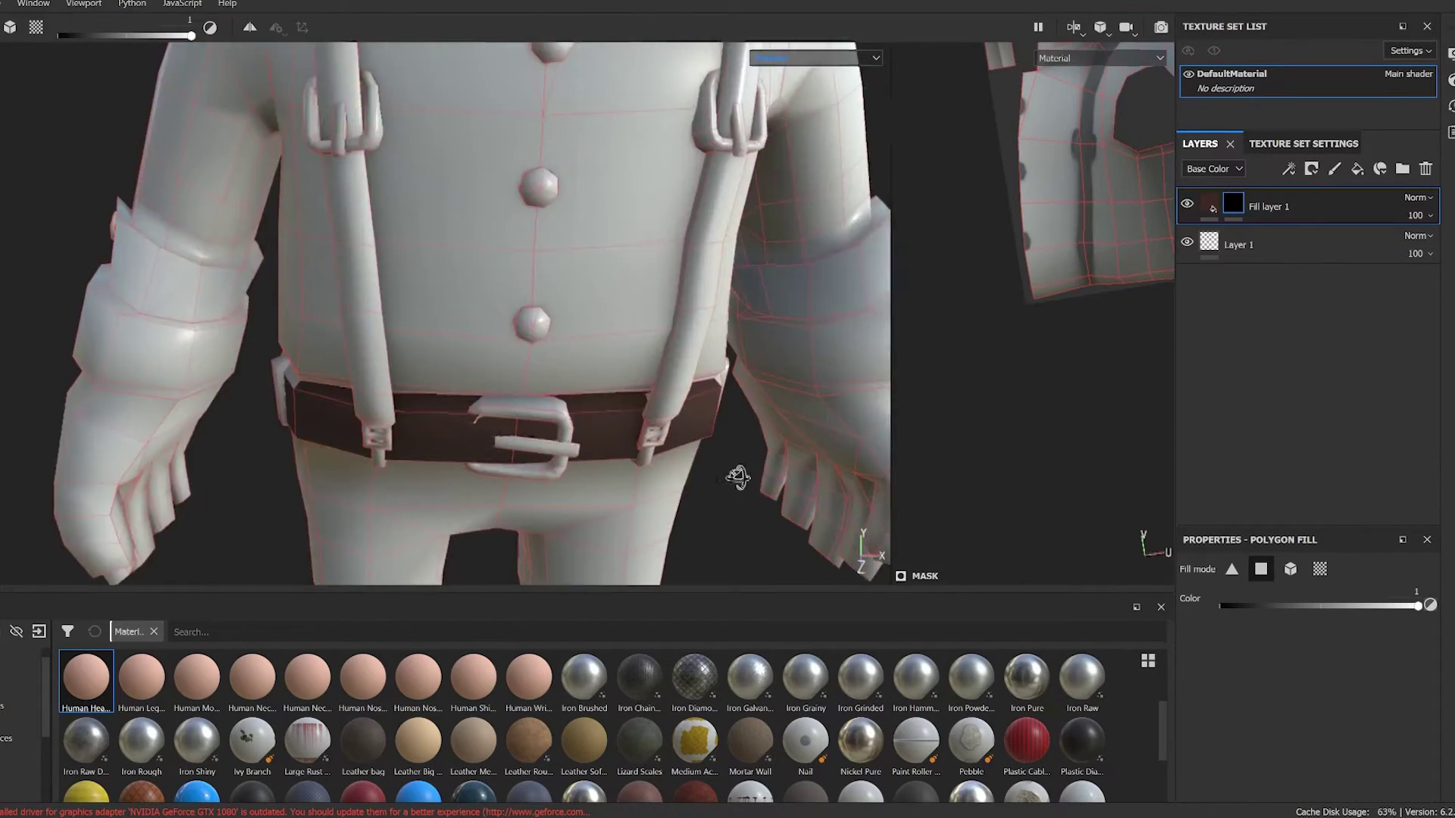
# Zoom in on the belt area to check its colouring.
pyautogui.keyDown('alt'); pyautogui.moveTo(393, 368); pyautogui.dragTo(314, 398); pyautogui.keyUp('alt')
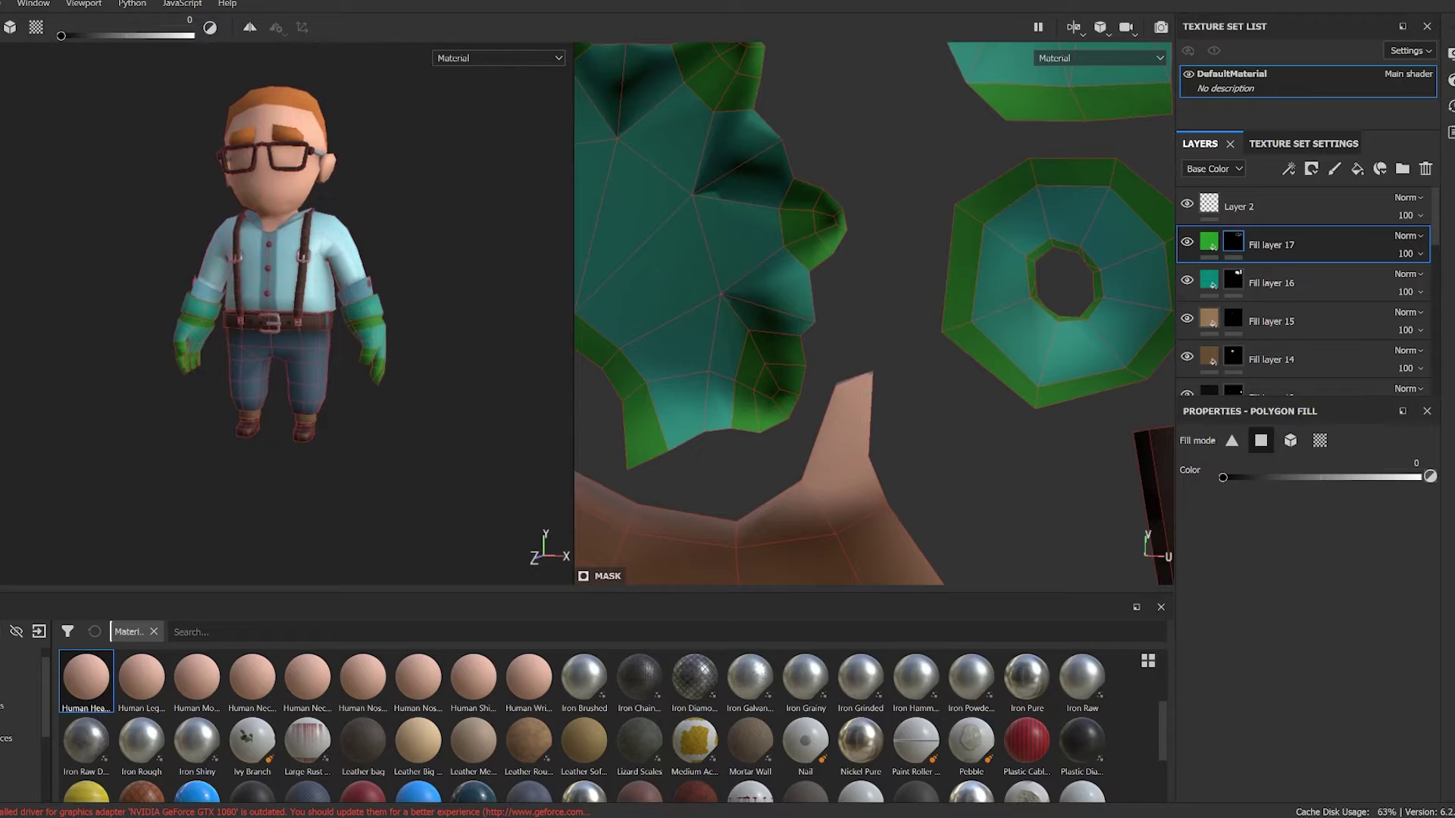
# Switch to the paint brush, widen the 3D view over the UV view, and face the character front.
pyautogui.press('1')
pyautogui.moveTo(382, 194); pyautogui.dragTo(403, 322, button='middle')
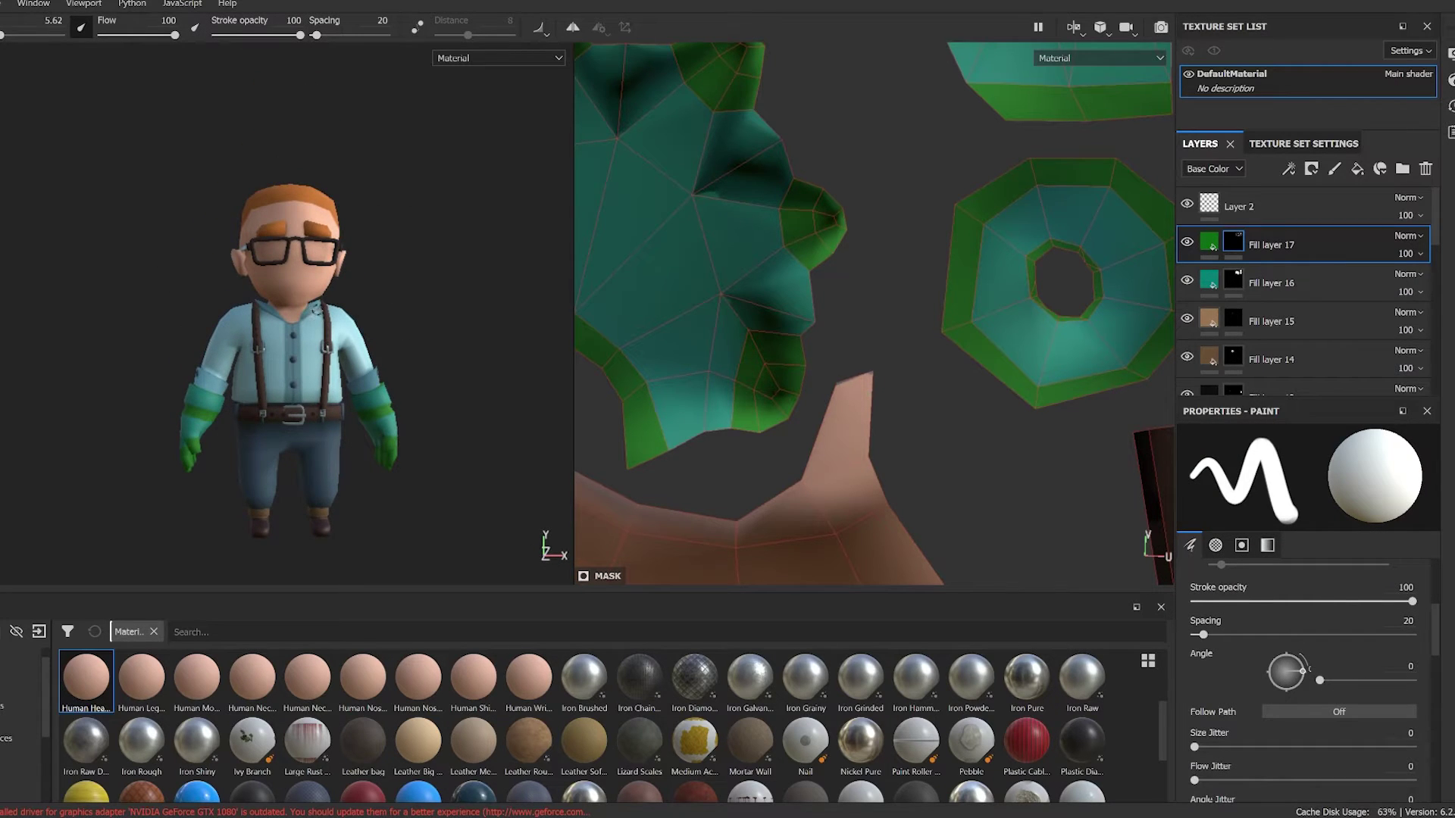
pyautogui.scroll(2, 313, 307)
pyautogui.scroll(-2, 289, 299)
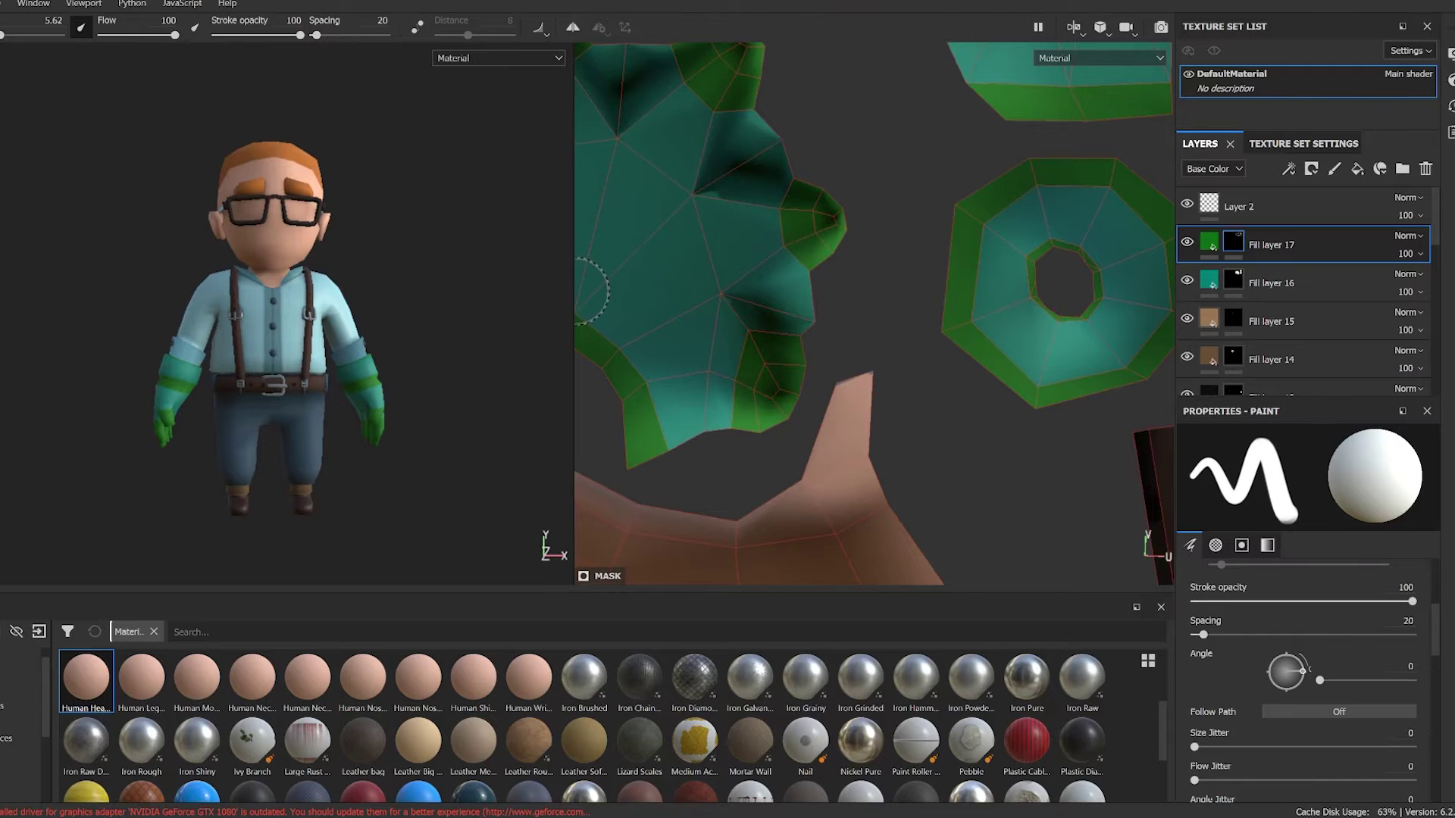
pyautogui.moveTo(573, 291); pyautogui.dragTo(1106, 301)
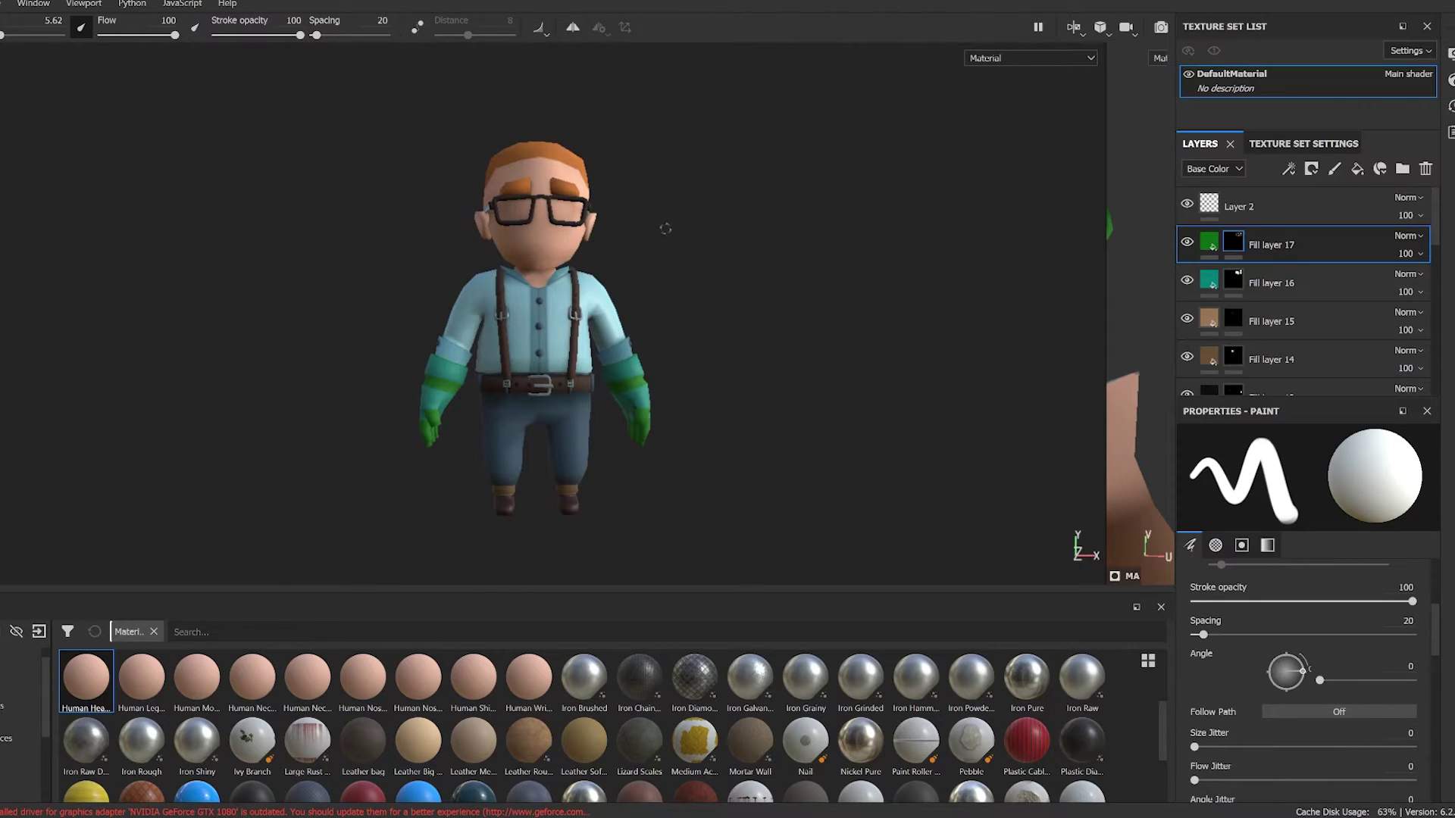
pyautogui.keyDown('alt'); pyautogui.moveTo(683, 247); pyautogui.dragTo(658, 348); pyautogui.keyUp('alt')
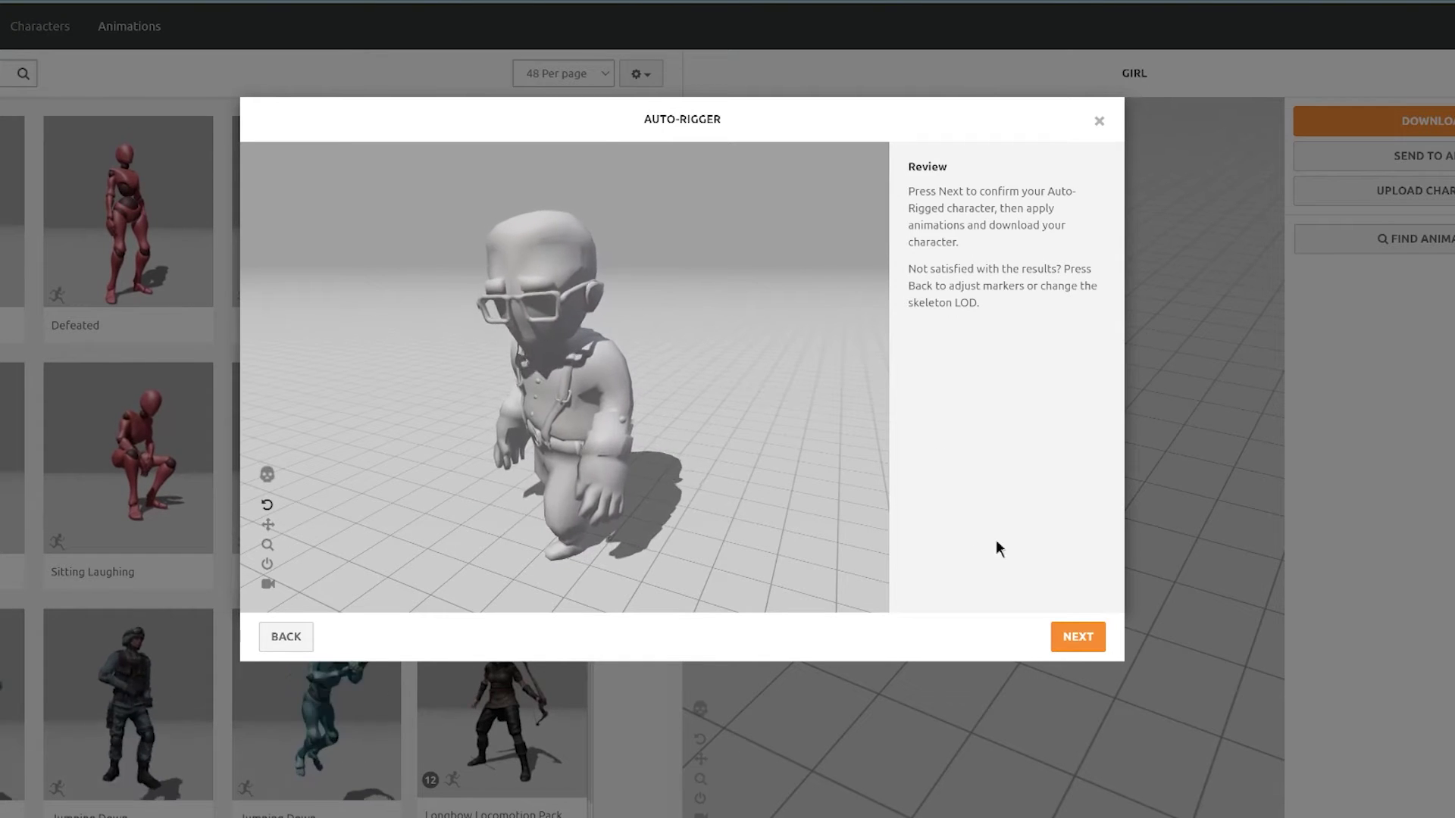
# Accept the auto-rigged character and apply the Taunt animation.
pyautogui.click(1076, 639)
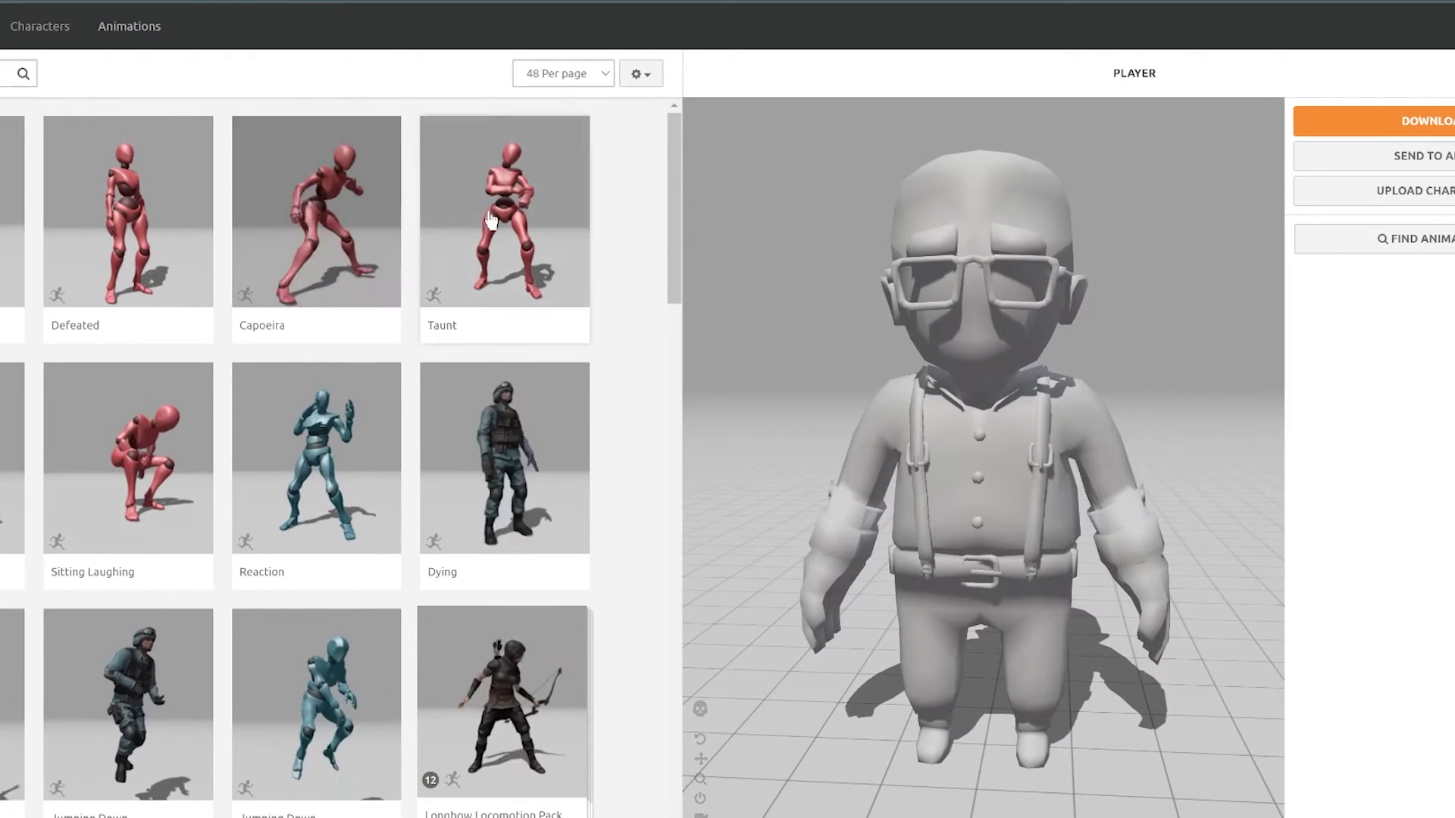
pyautogui.click(492, 219)
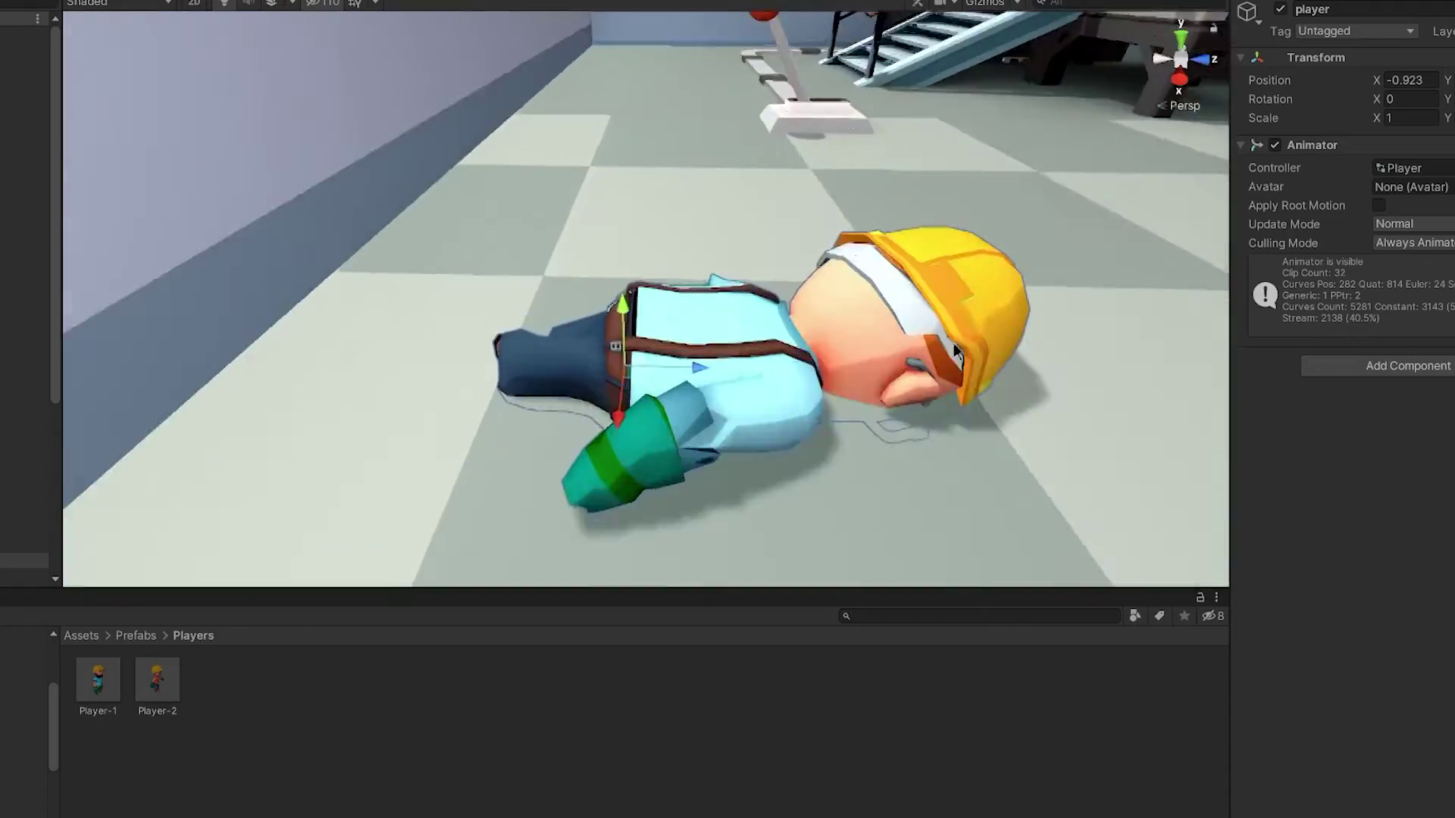
# Stand the player upright, then inspect its skin mesh, right eye and player object.
pyautogui.keyDown('alt'); pyautogui.moveTo(954, 343); pyautogui.dragTo(326, 402); pyautogui.keyUp('alt')
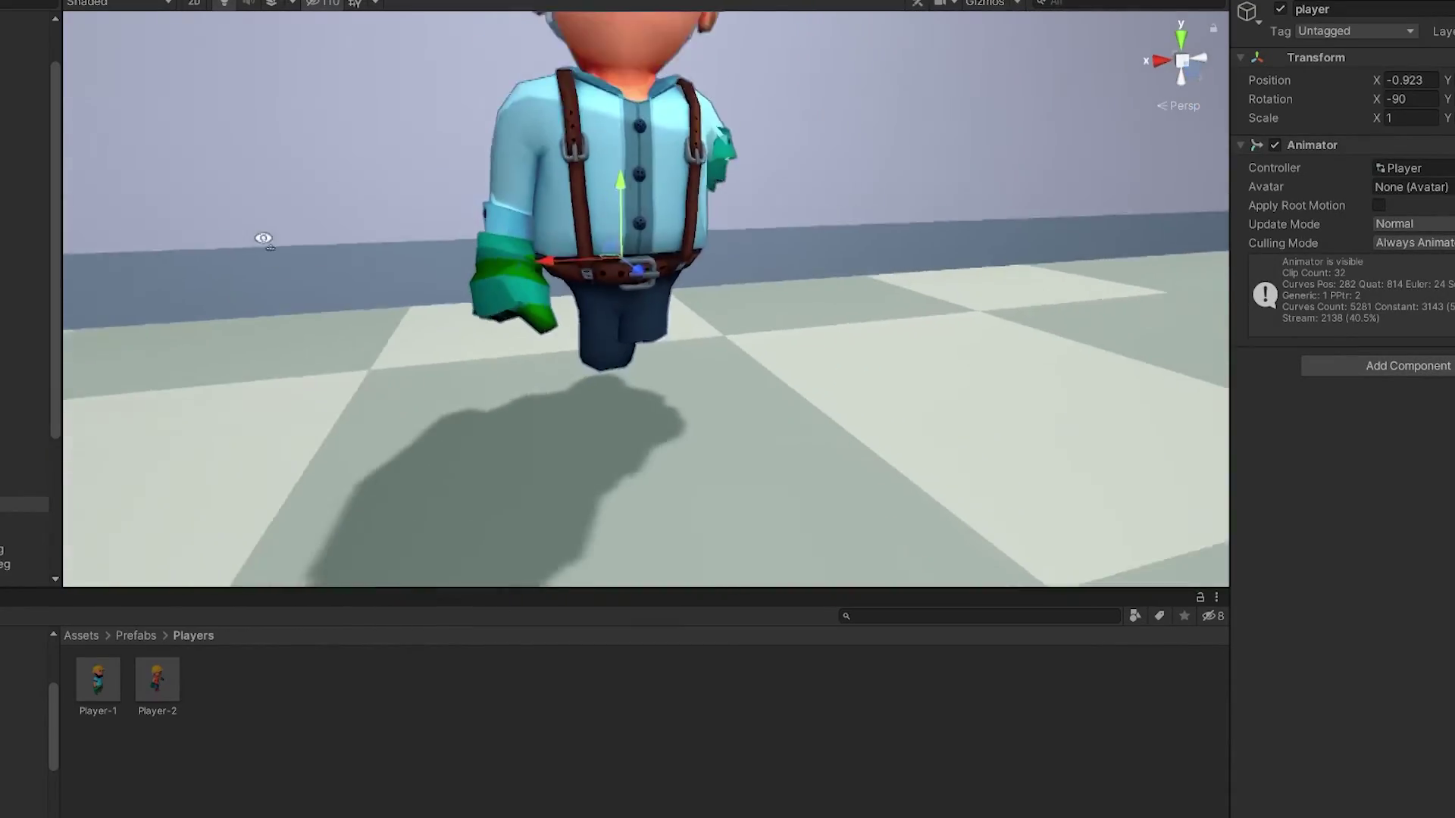
pyautogui.keyDown('alt'); pyautogui.moveTo(560, 312); pyautogui.dragTo(400, 272); pyautogui.keyUp('alt')
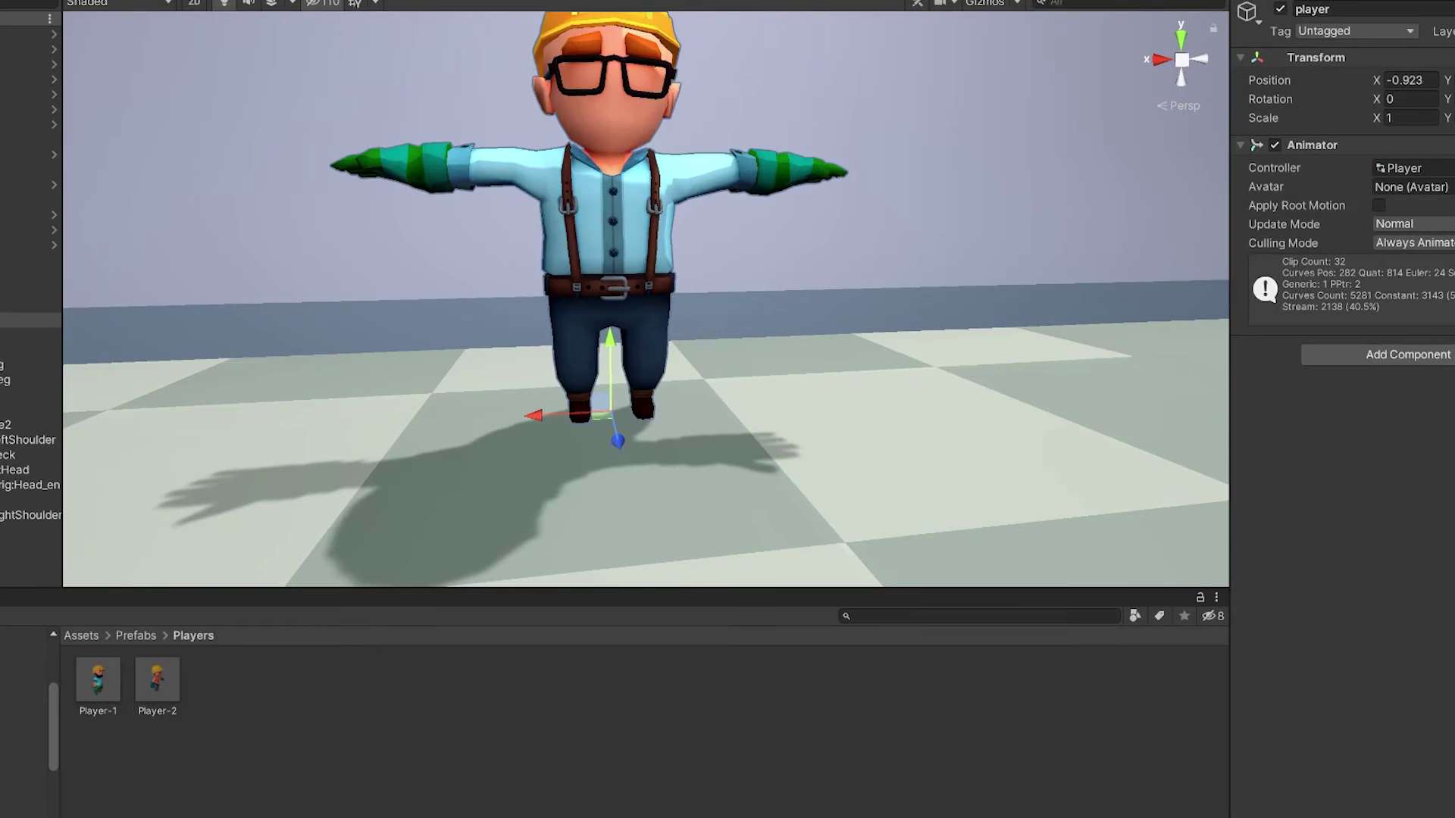
pyautogui.scroll(-3, 276, 234)
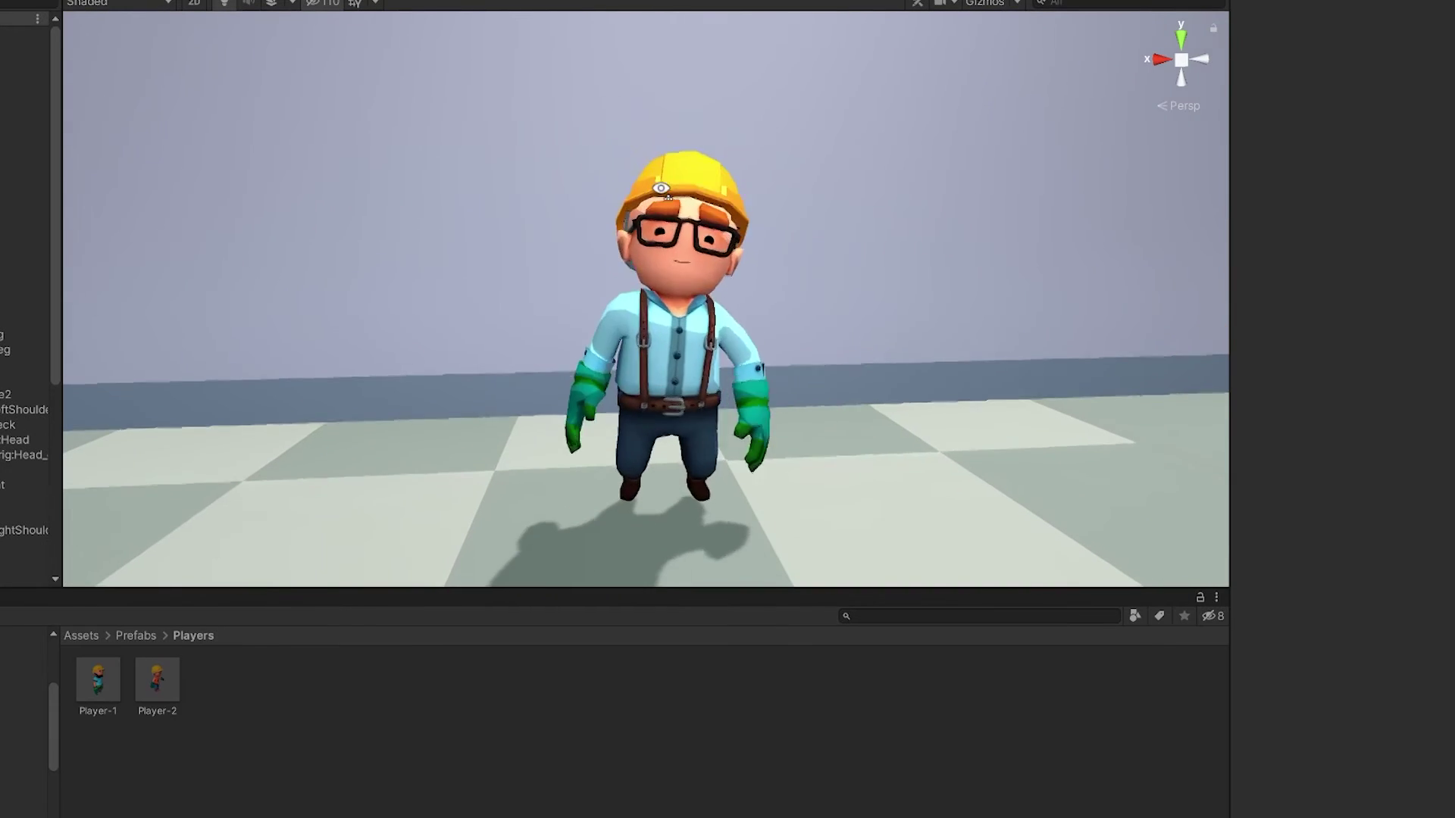
pyautogui.click(671, 224)
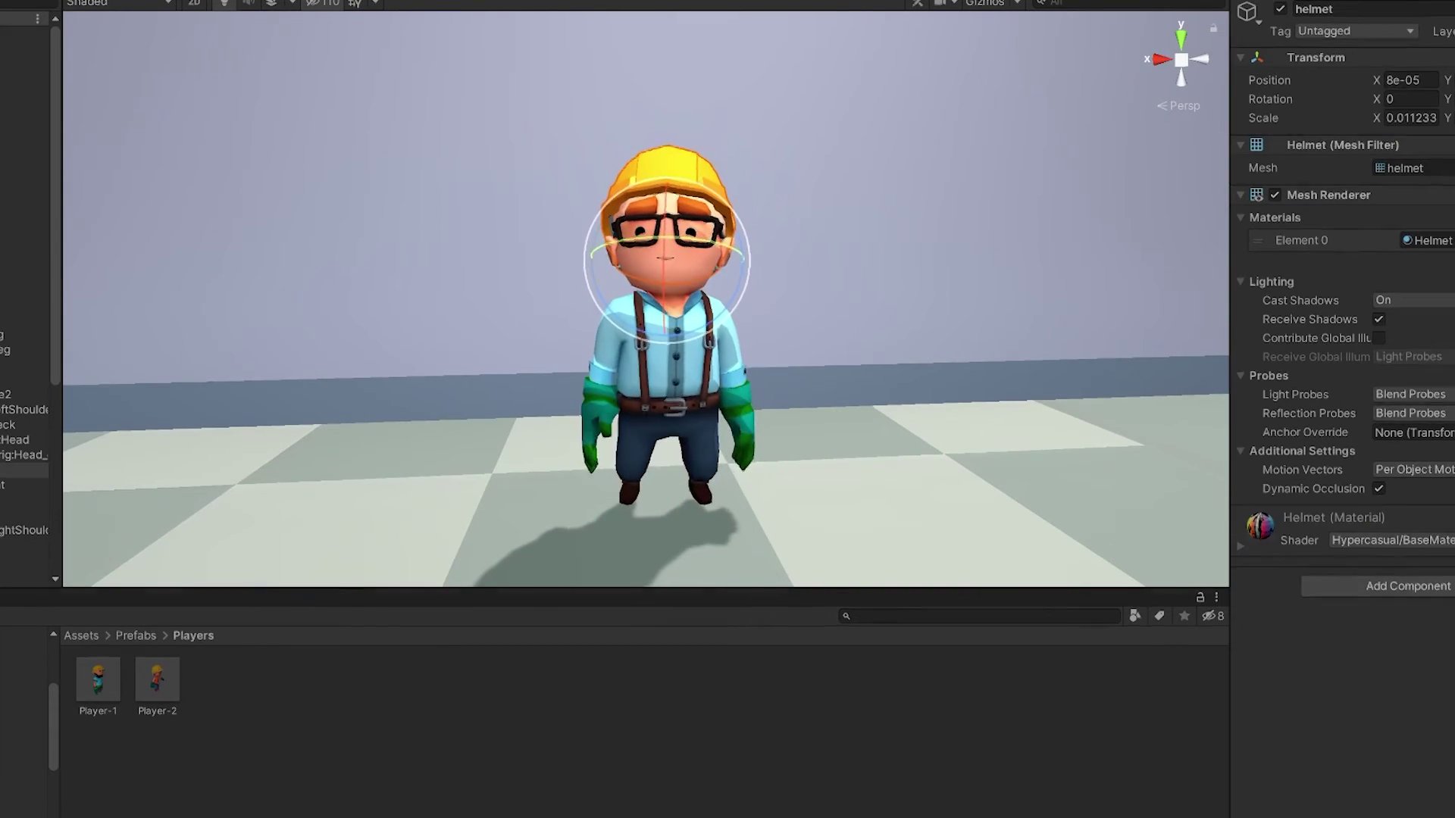
pyautogui.scroll(5, 673, 170)
pyautogui.click(696, 160)
pyautogui.scroll(-5, 693, 182)
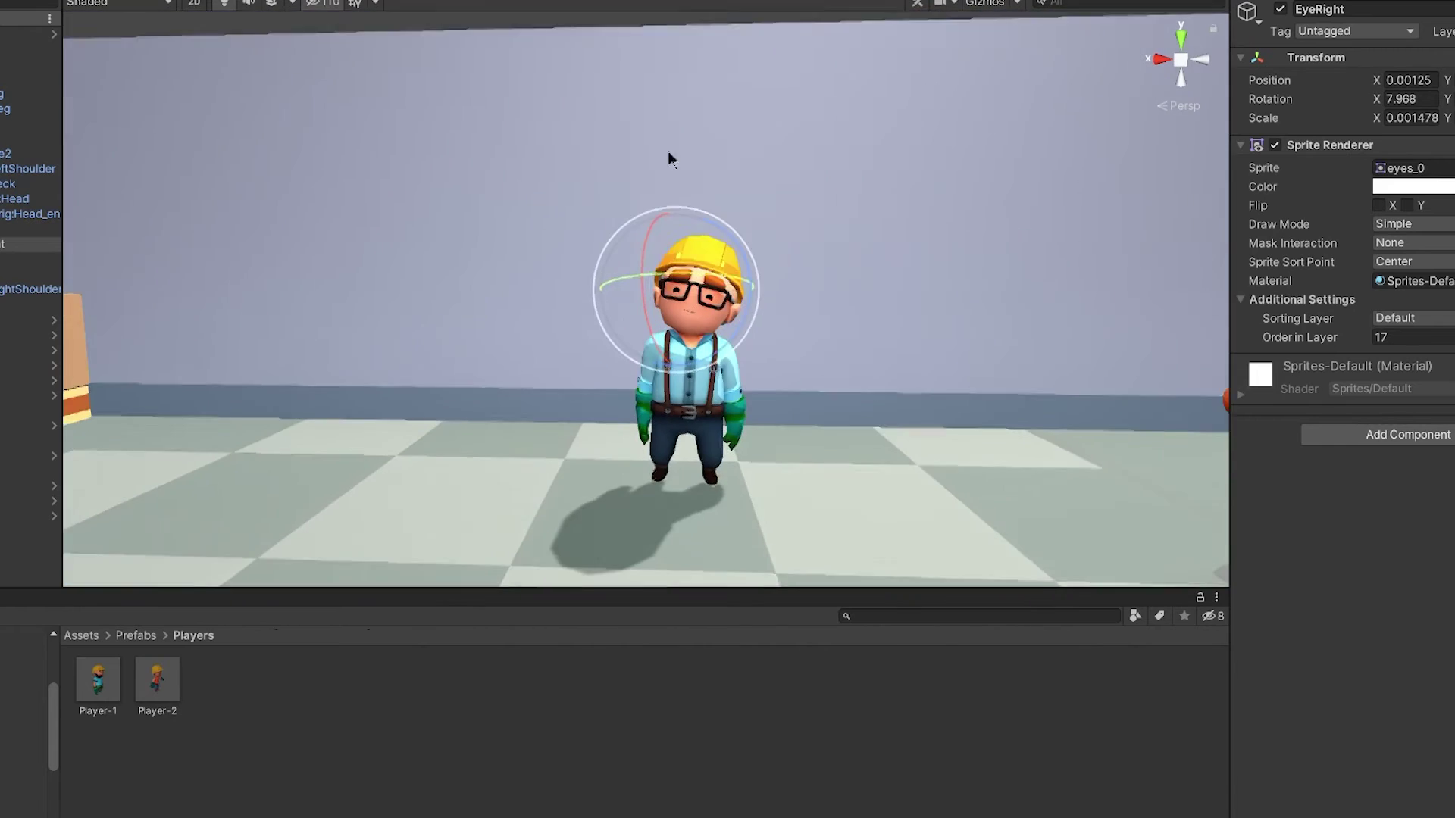
pyautogui.click(667, 151)
pyautogui.click(682, 261)
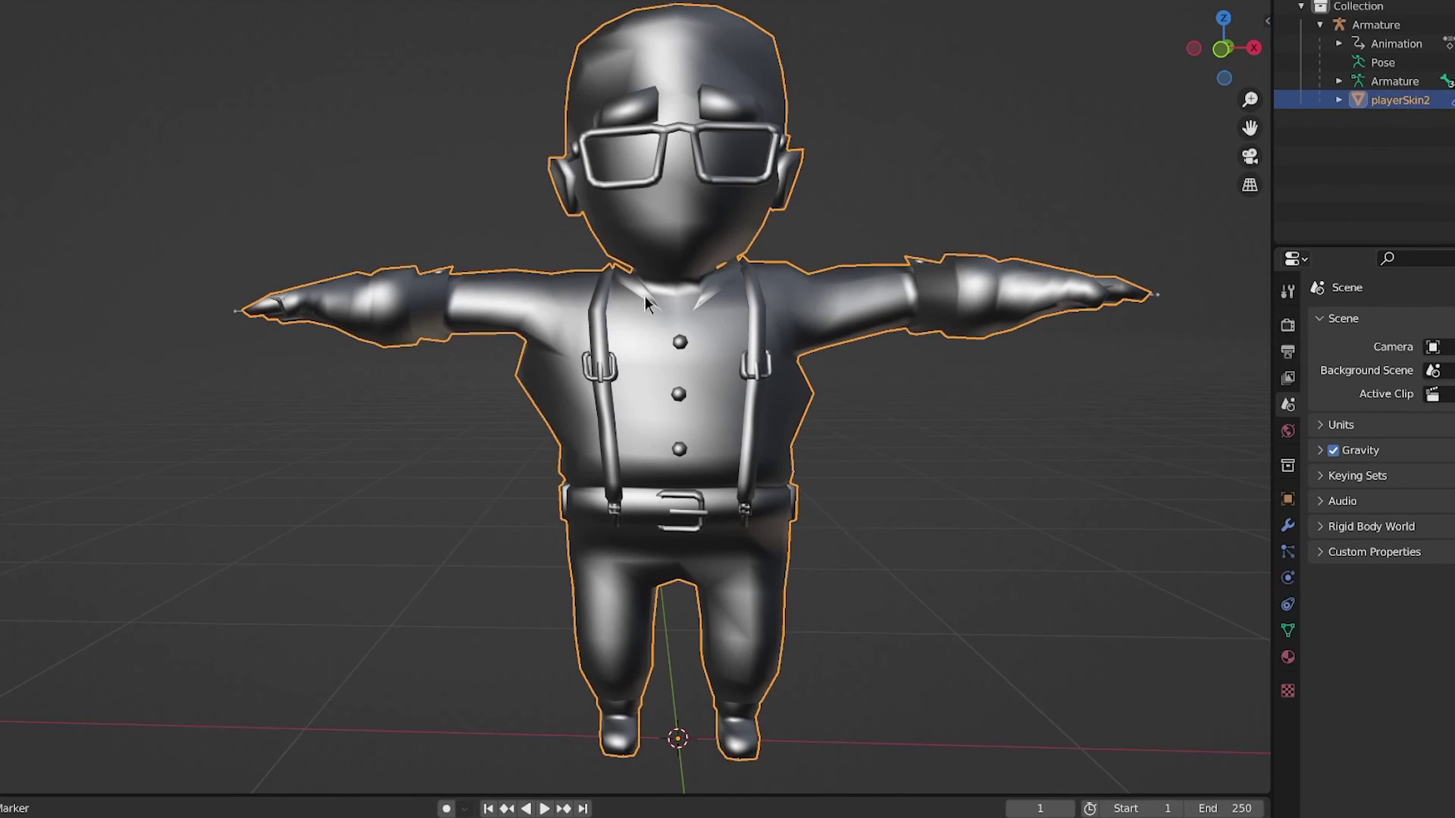
# Put the character mesh into Weight Paint mode and show its vertex groups.
pyautogui.press('Tab')
pyautogui.hotkey('ctrl', 'Tab')
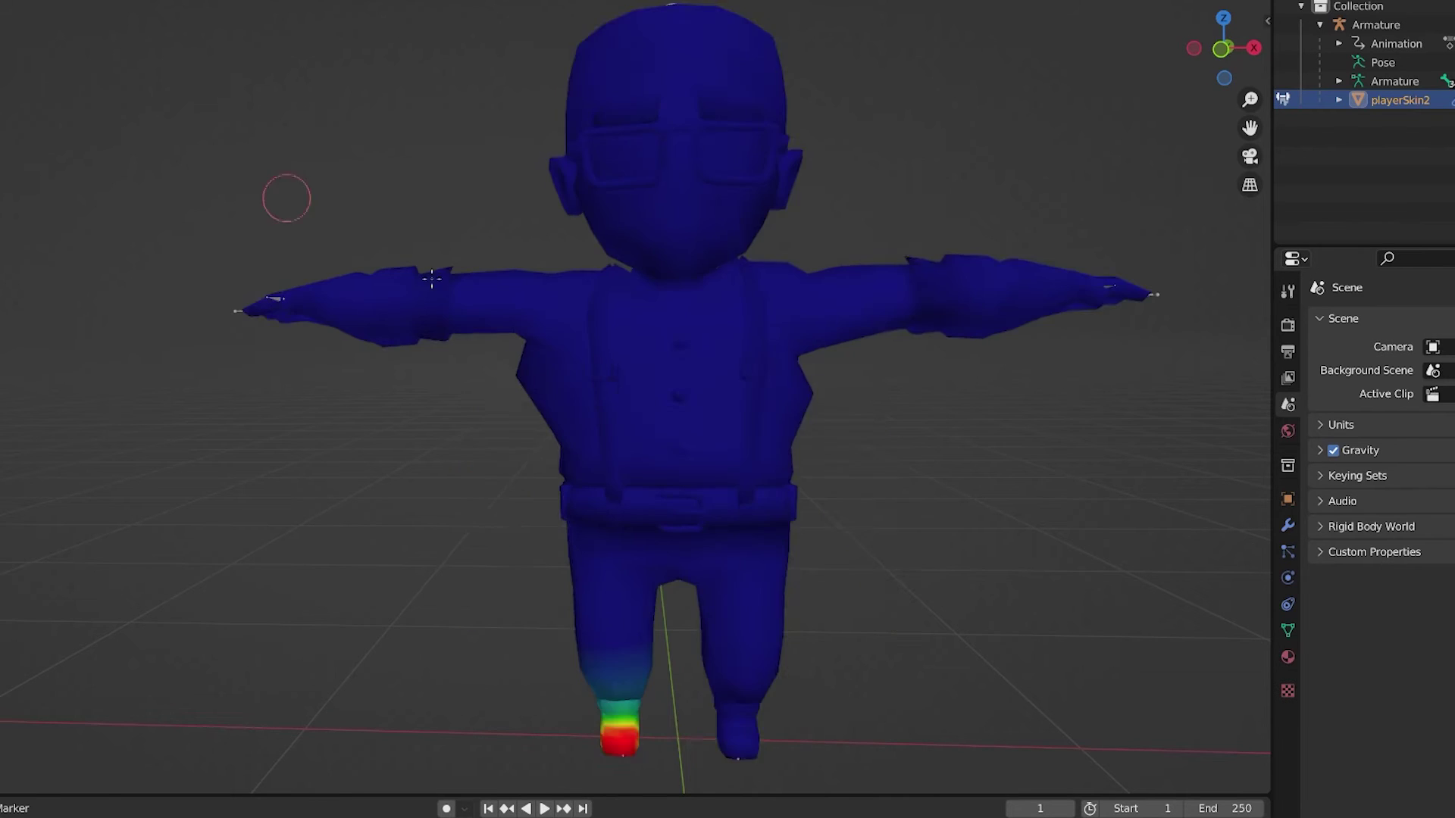
pyautogui.scroll(3, 286, 194)
pyautogui.click(1288, 630)
pyautogui.keyDown('ctrl'); pyautogui.scroll(5, 1341, 444); pyautogui.keyUp('ctrl')
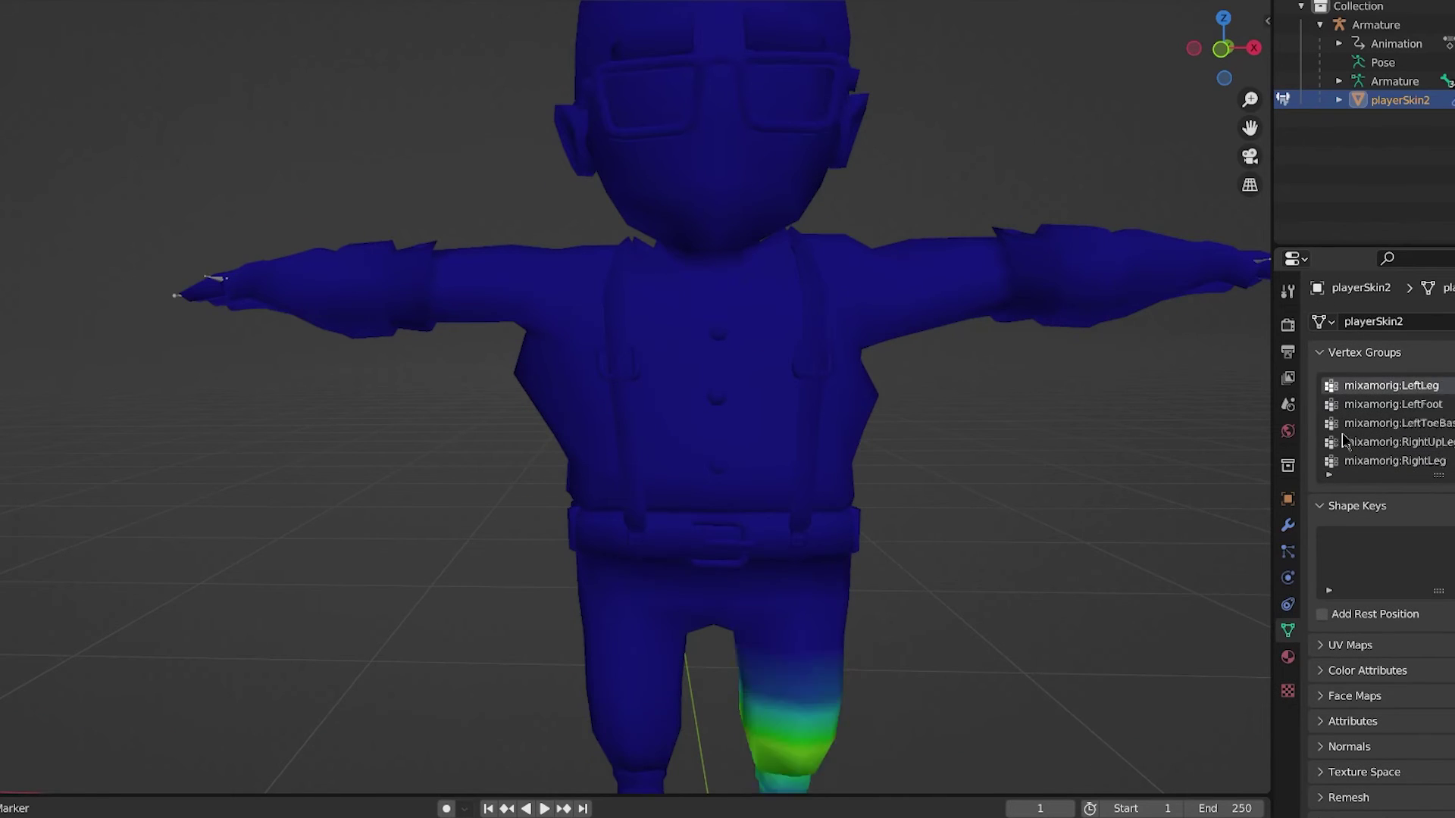
pyautogui.keyDown('ctrl'); pyautogui.scroll(1, 1345, 424); pyautogui.keyUp('ctrl')
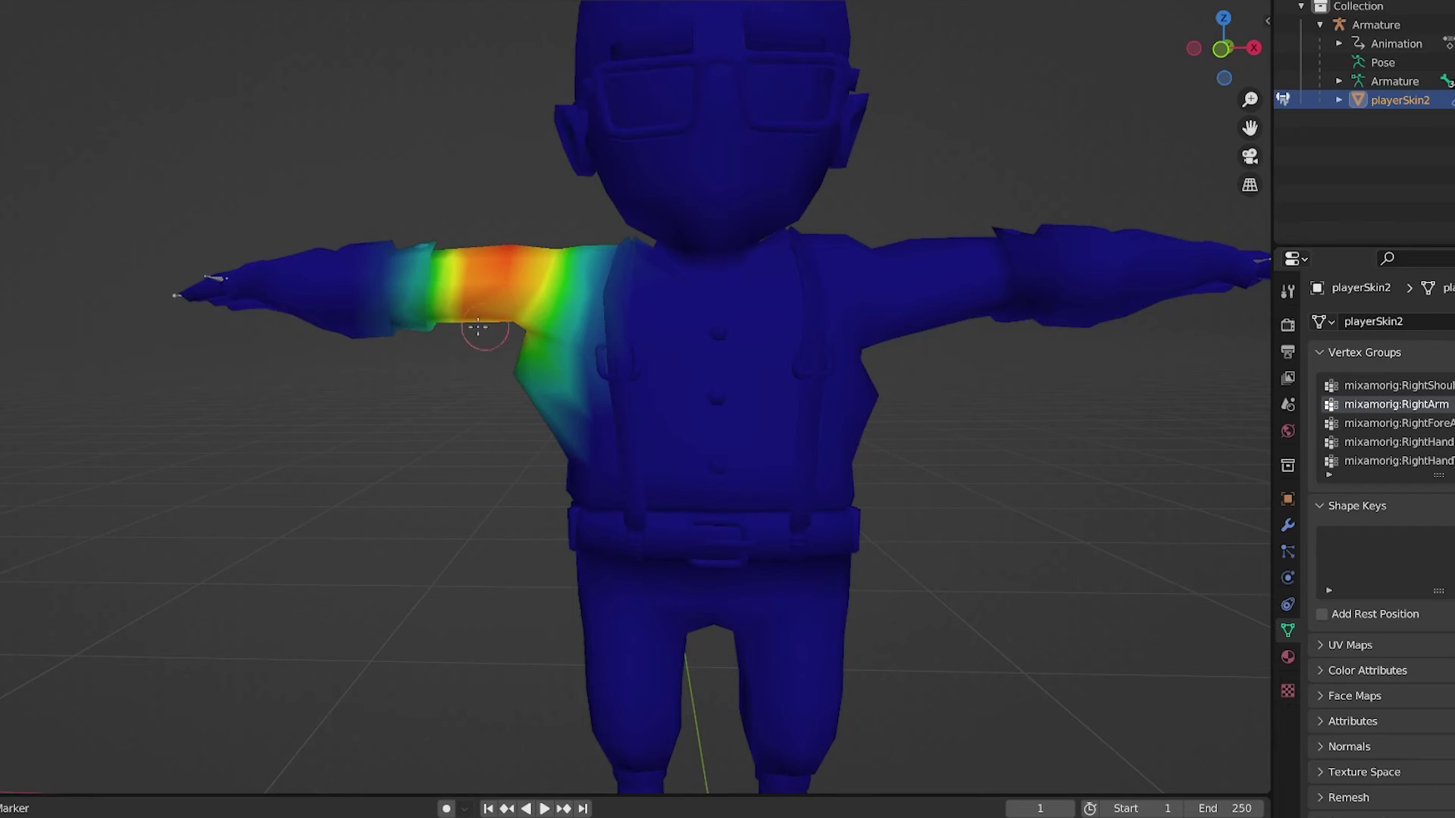
# Paint down the RightArm weight spilling onto the chest beside the armpit.
pyautogui.moveTo(460, 380)
pyautogui.mouseDown(button='middle')
pyautogui.moveTo(675, 428)
pyautogui.moveTo(520, 266)
pyautogui.mouseUp(button='middle')
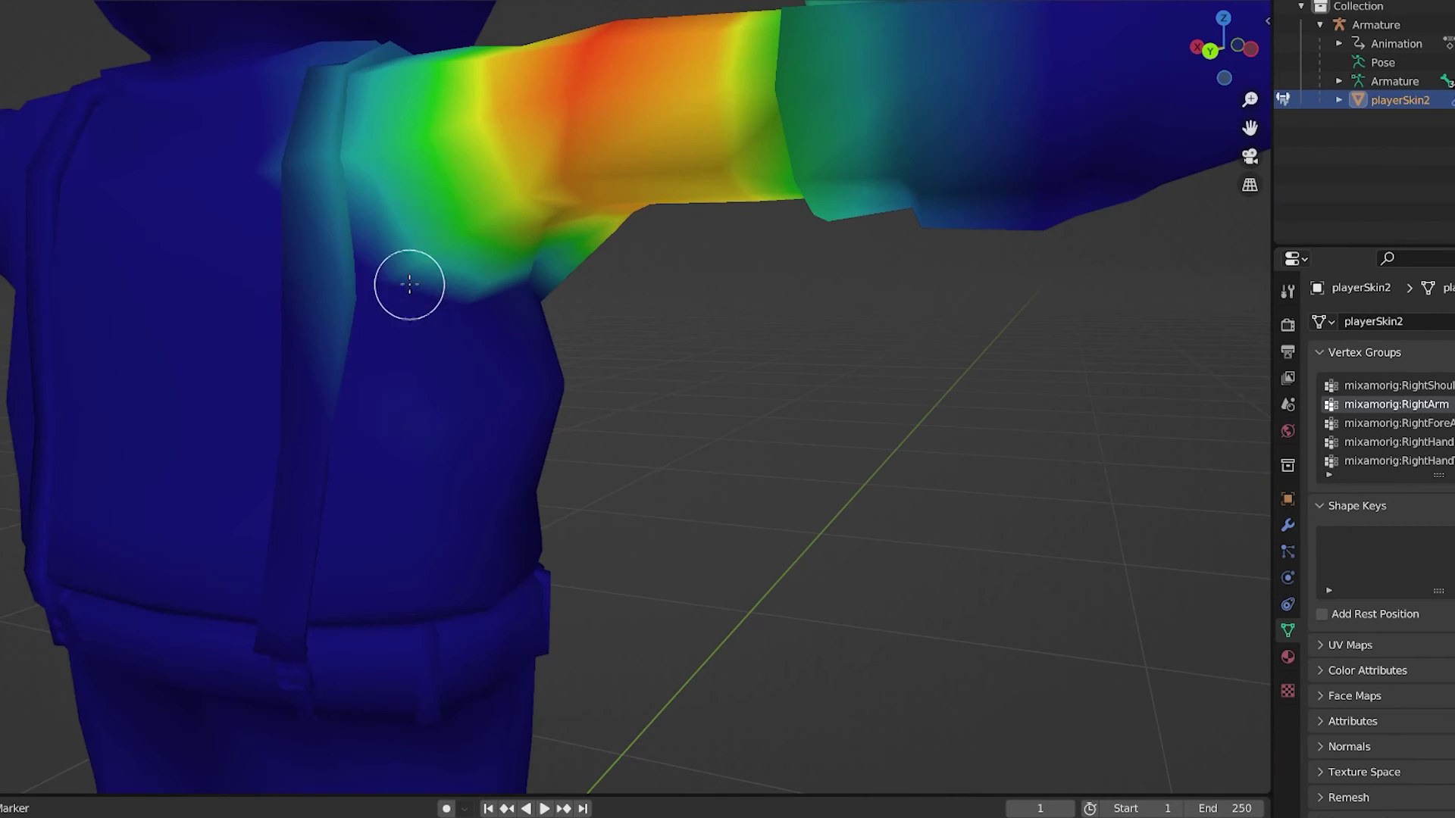
pyautogui.moveTo(406, 285)
pyautogui.mouseDown(button='middle')
pyautogui.moveTo(565, 336)
pyautogui.moveTo(899, 247)
pyautogui.moveTo(739, 323)
pyautogui.mouseUp(button='middle')
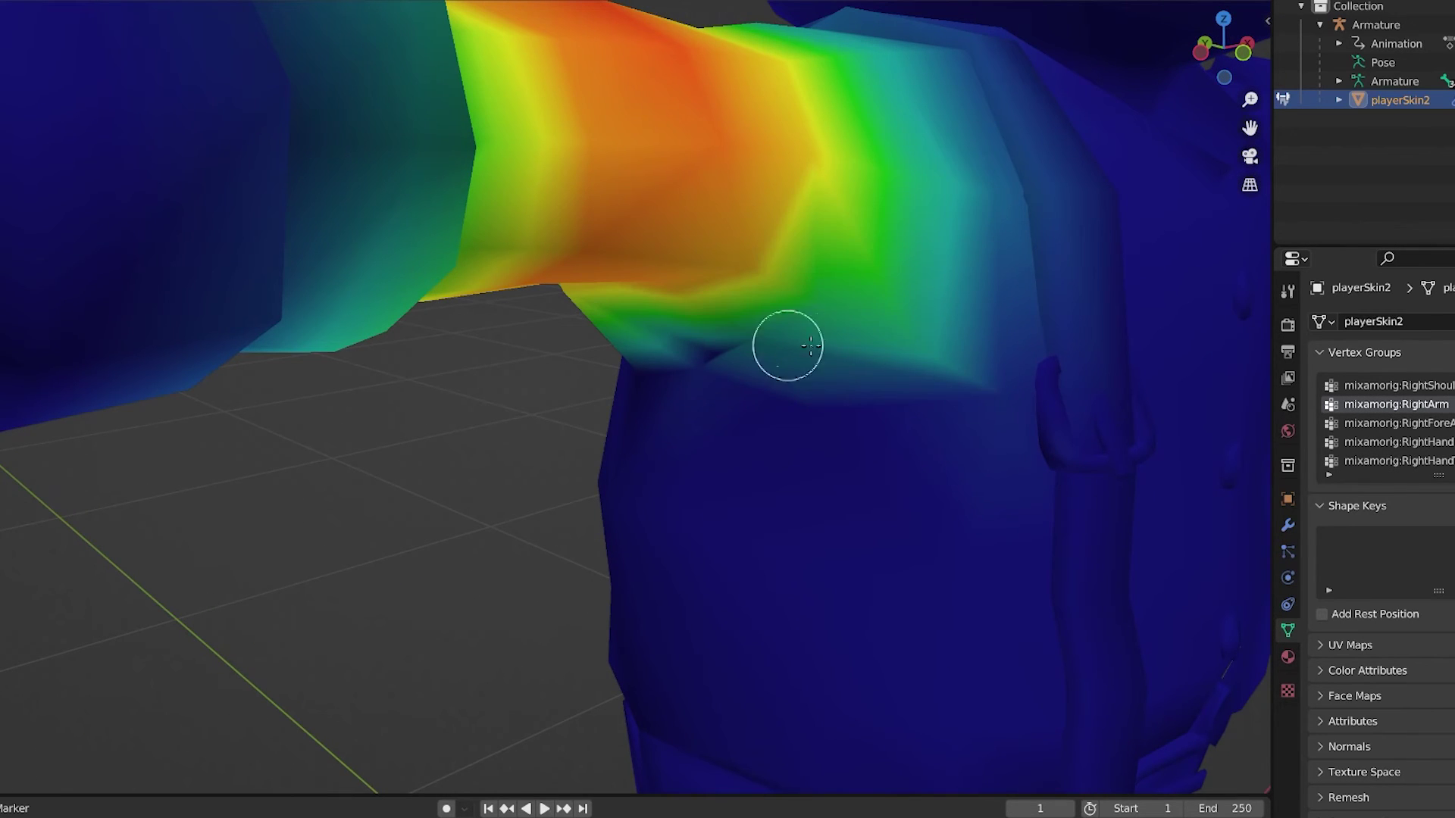
pyautogui.moveTo(811, 347); pyautogui.dragTo(996, 376)
pyautogui.moveTo(772, 344)
pyautogui.mouseDown(button='middle')
pyautogui.moveTo(754, 407)
pyautogui.moveTo(559, 285)
pyautogui.mouseUp(button='middle')
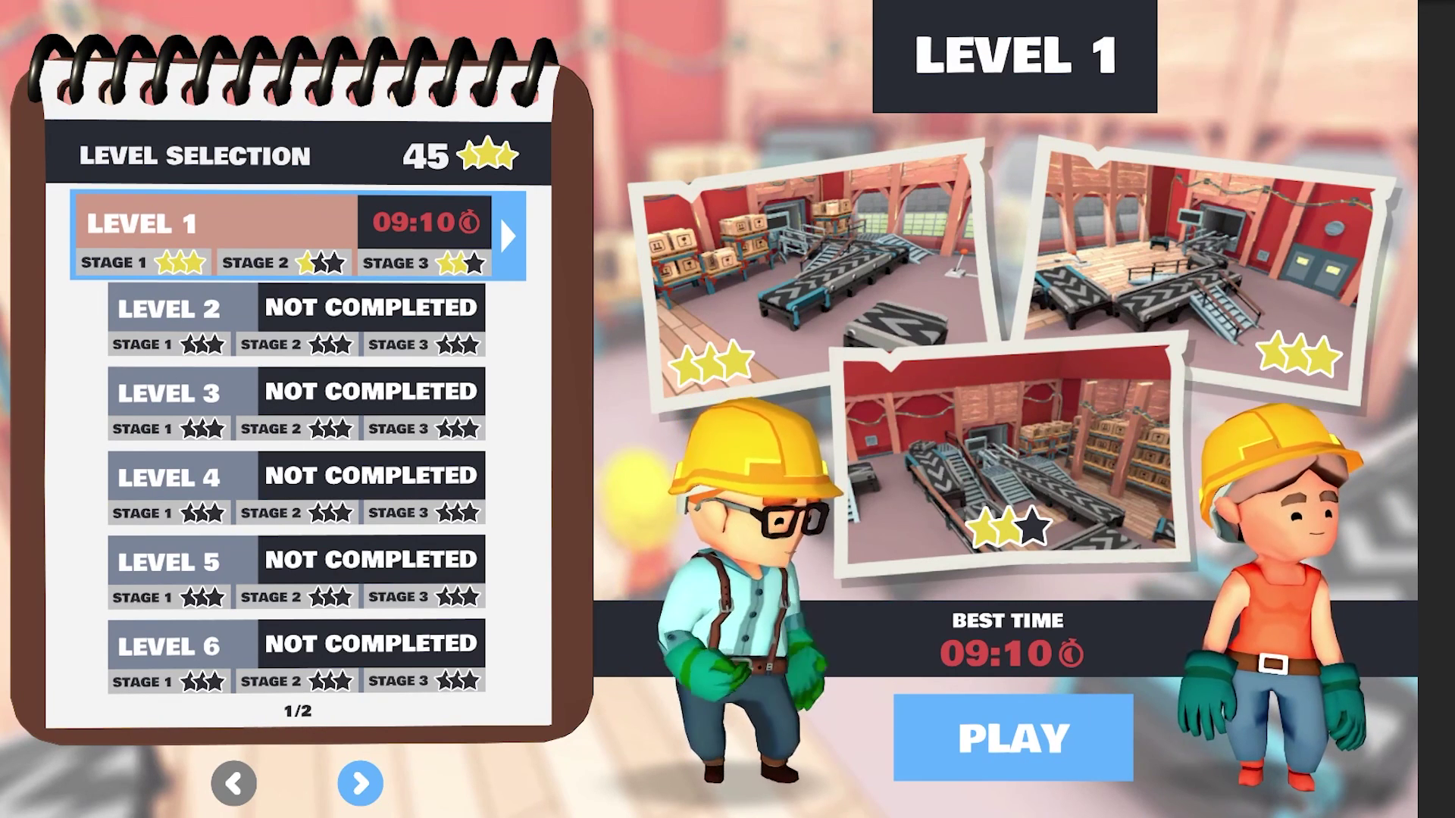
# Start Level 1 from the Level Selection screen.
pyautogui.press('Return')
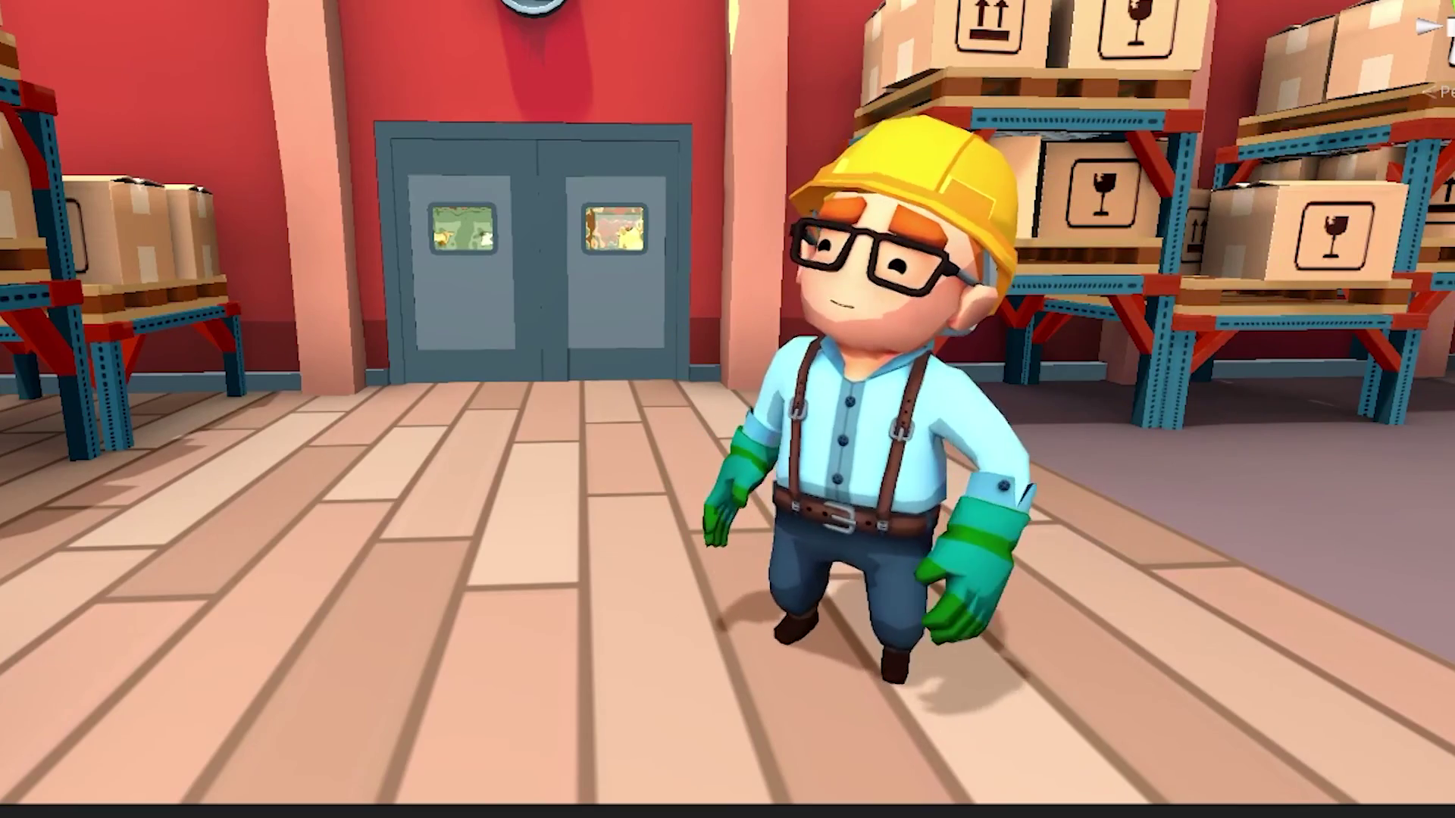